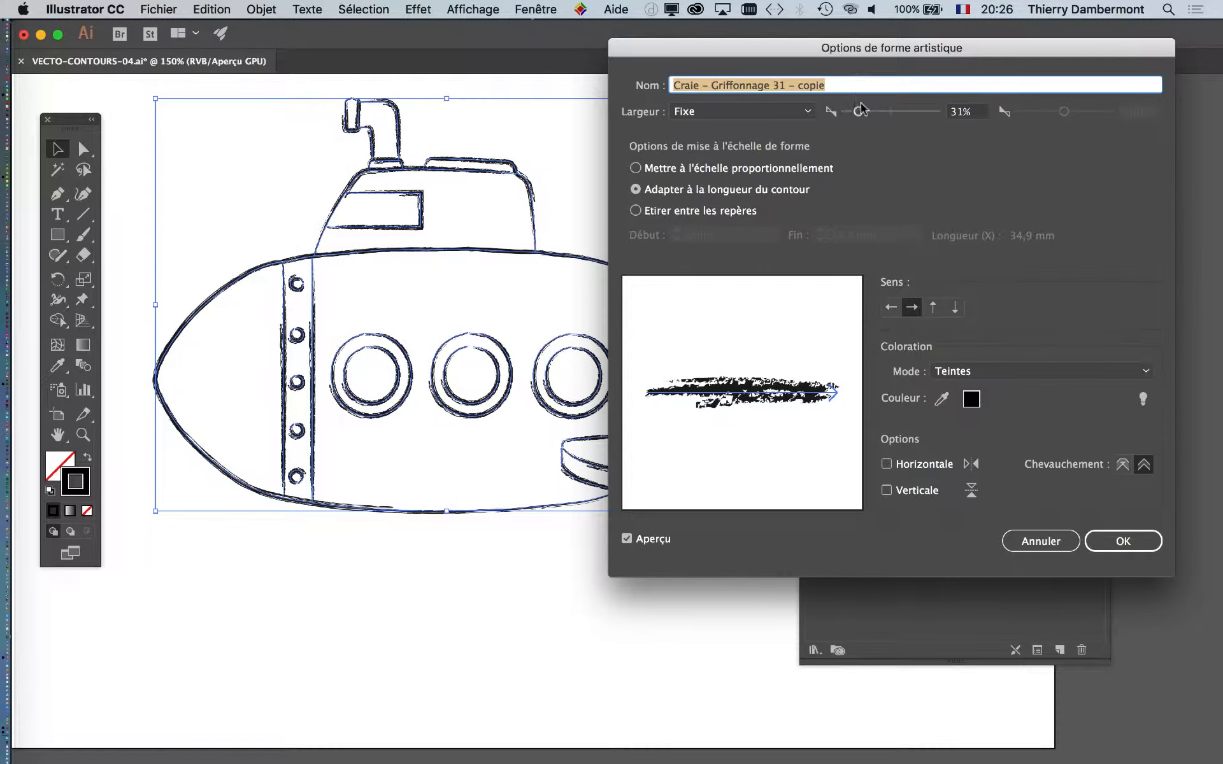
Set the copied chalk brush's fixed width to 52%, rename it "Craie – Griffonnage 52" and apply the change to the existing strokes.
left_click_drag(859, 112, 868, 113)
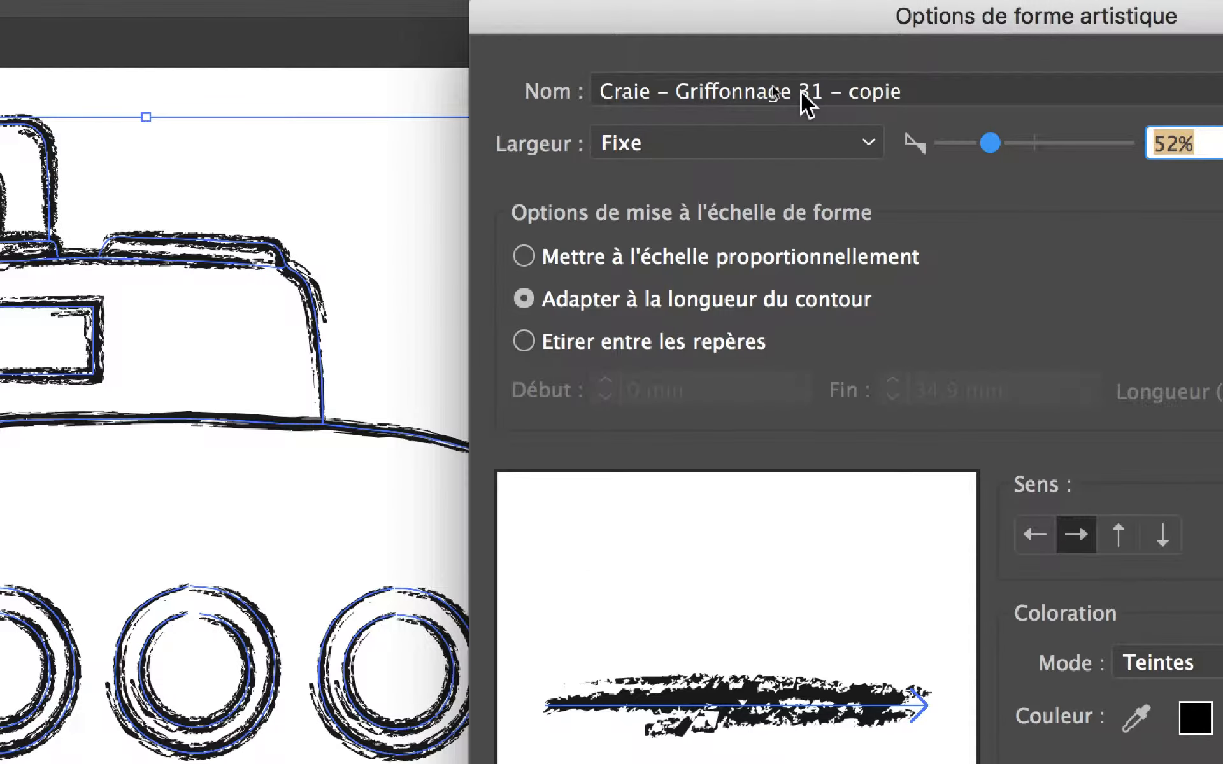
left_click_drag(686, 62, 795, 64)
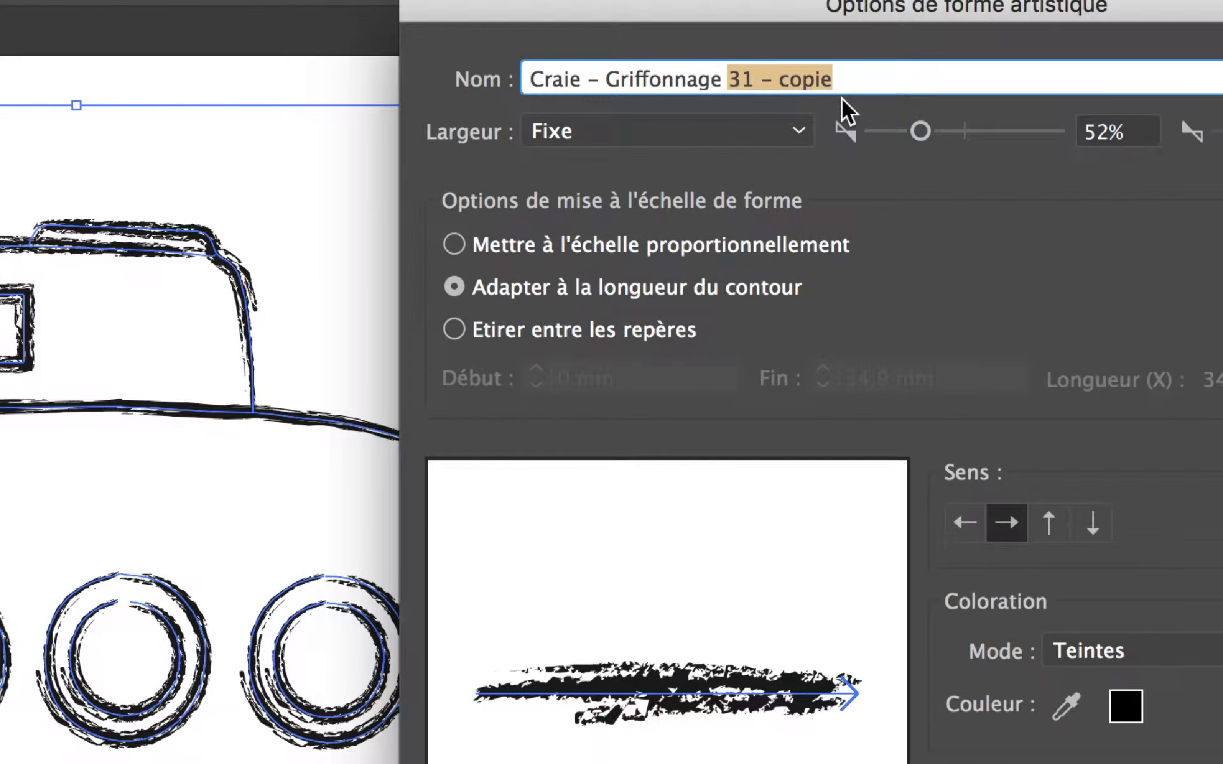
type("52")
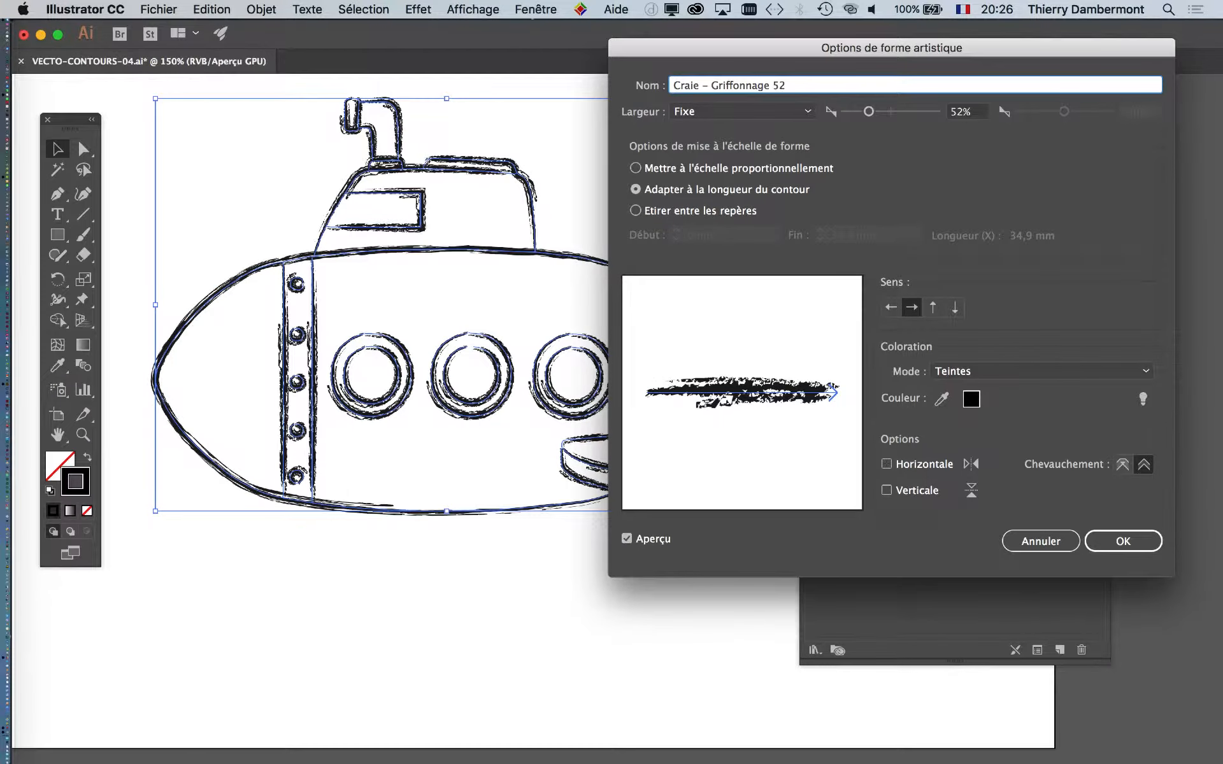
key("Return")
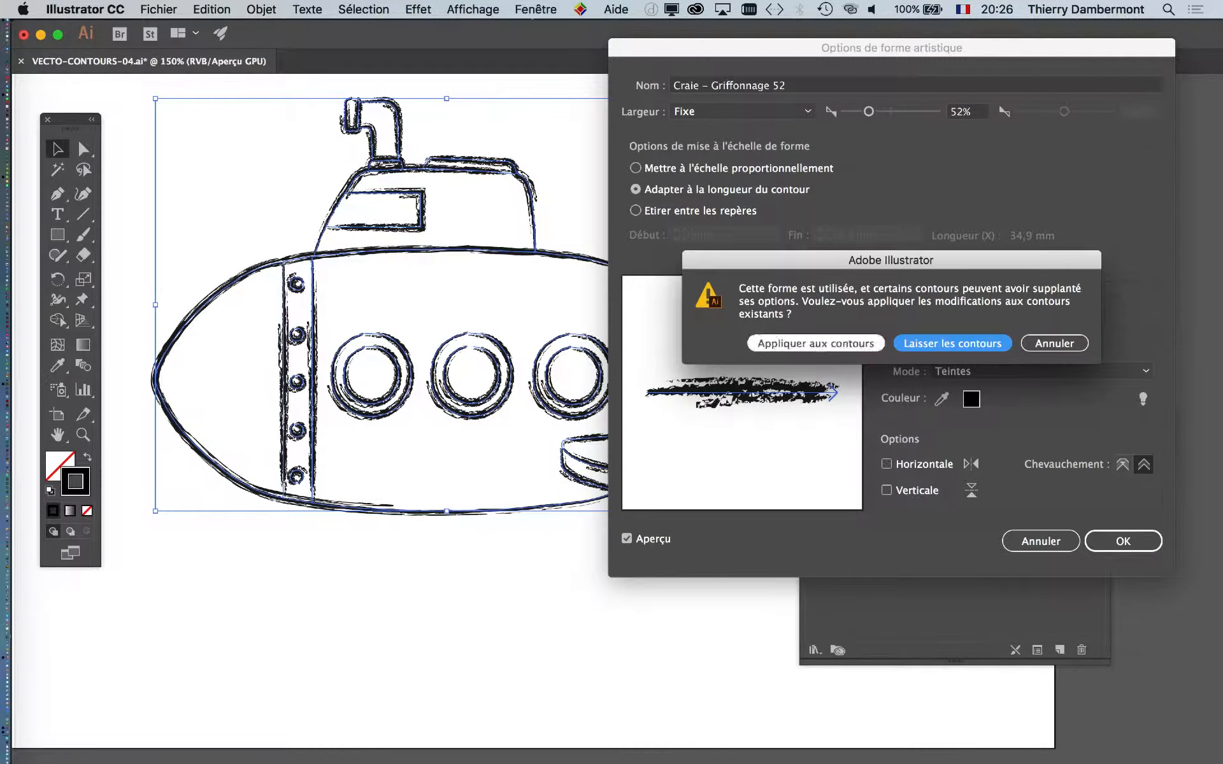
left_click(816, 343)
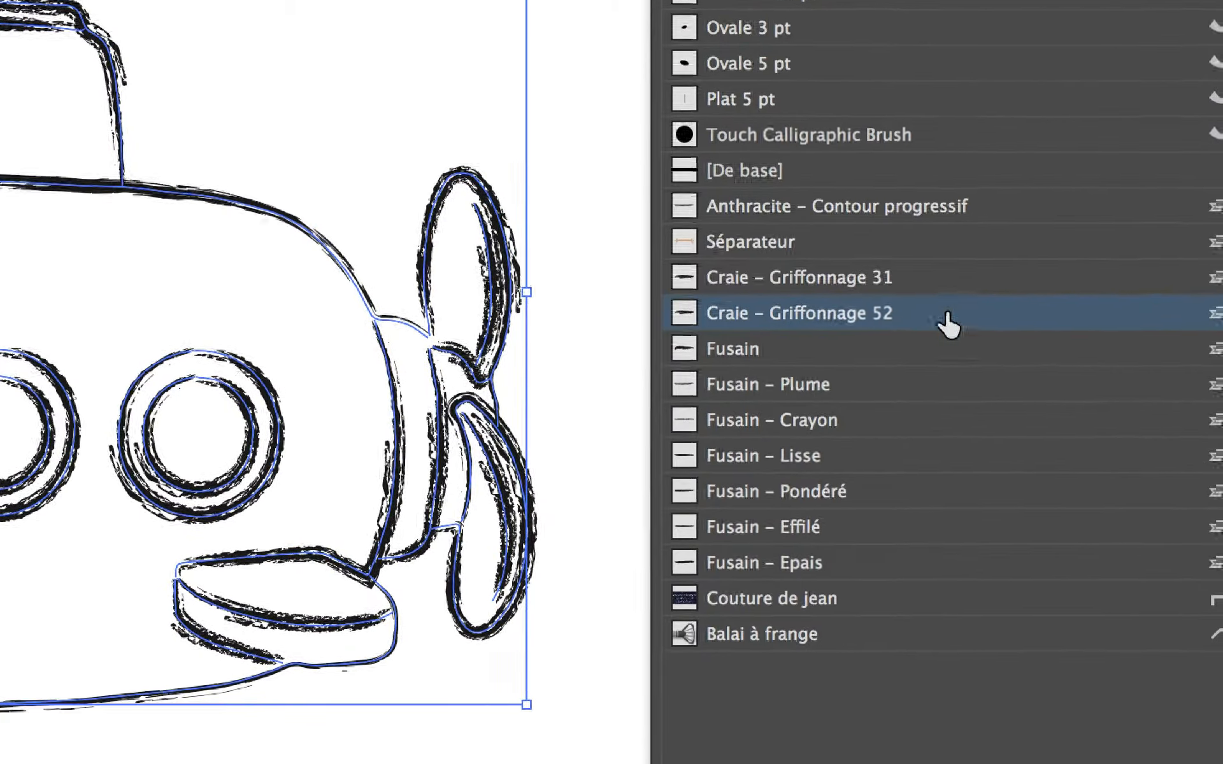
Duplicate the Craie – Griffonnage 52 brush and place the copy directly beneath the original in the brush list.
mouse_move(943, 314)
left_mouse_down()
mouse_move(1066, 547)
mouse_move(1097, 697)
left_mouse_up()
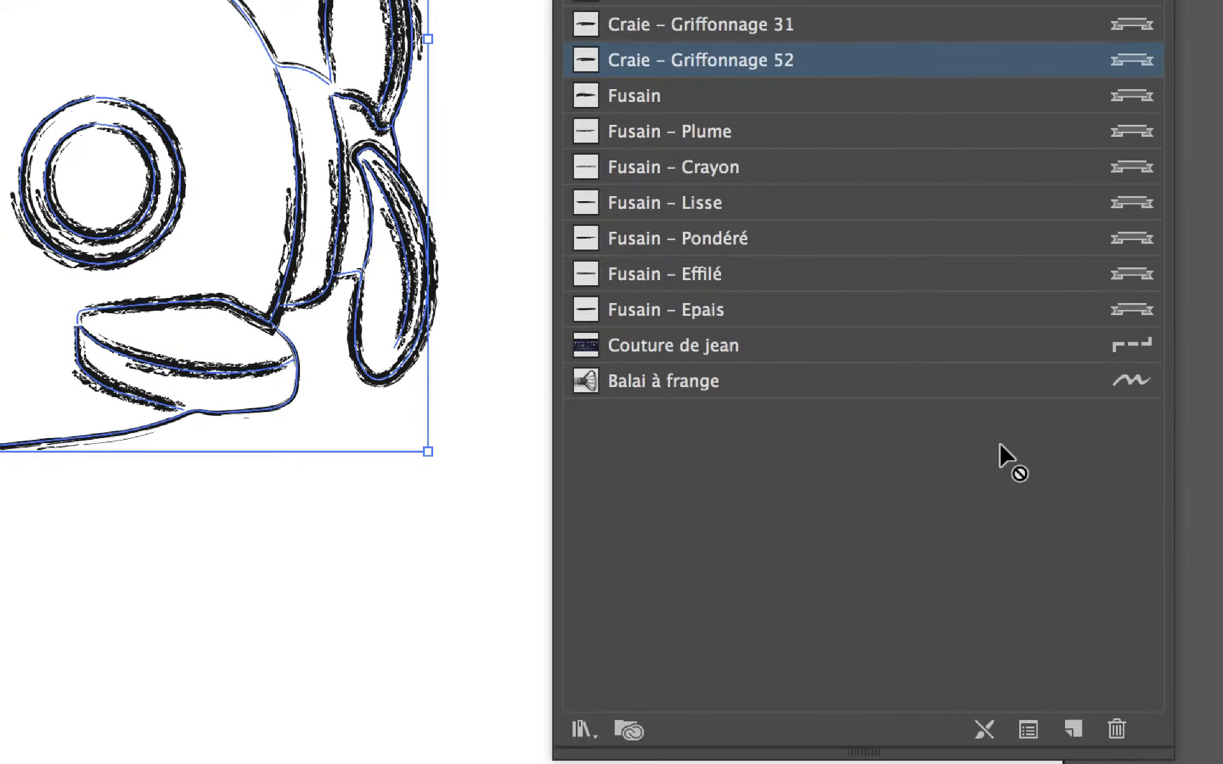
left_click_drag(1000, 445, 1073, 729)
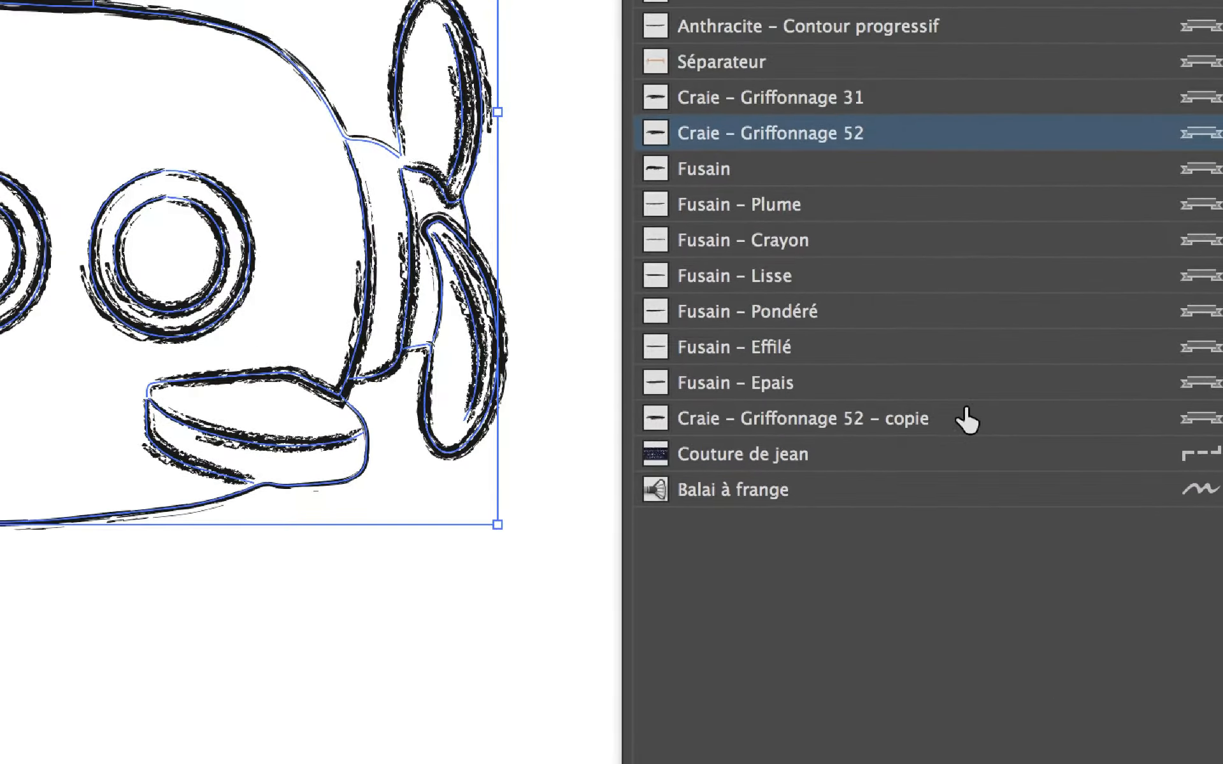
left_click_drag(967, 420, 950, 162)
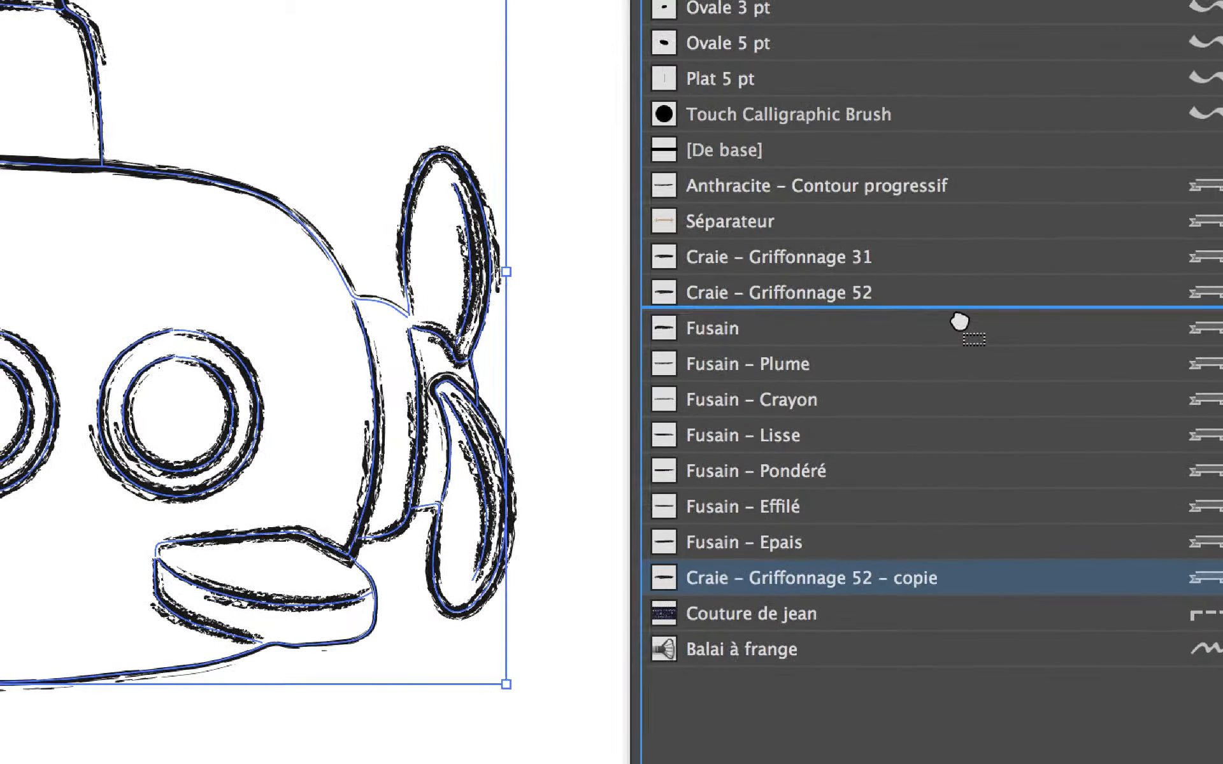
left_click_drag(960, 322, 962, 324)
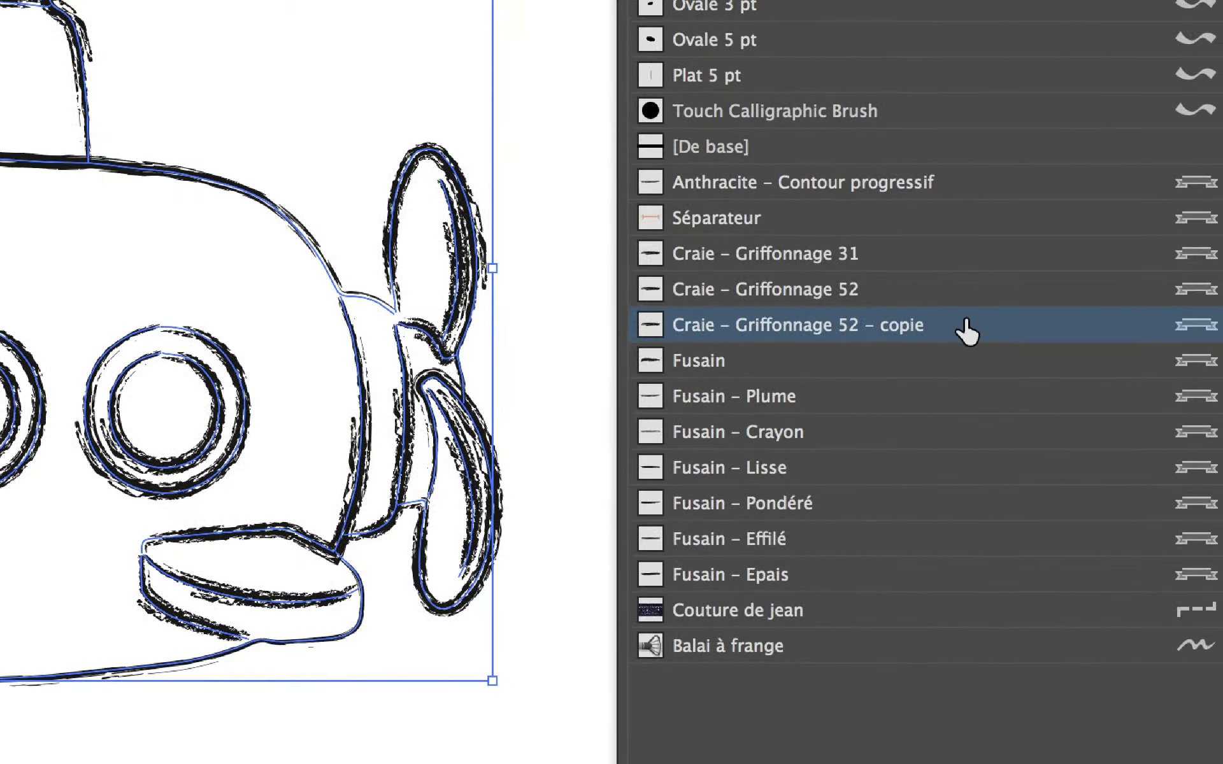
Set the new copy's fixed width to 86%, rename it "Craie – Griffonnage 86" and apply the change to the existing strokes.
double_click(967, 331)
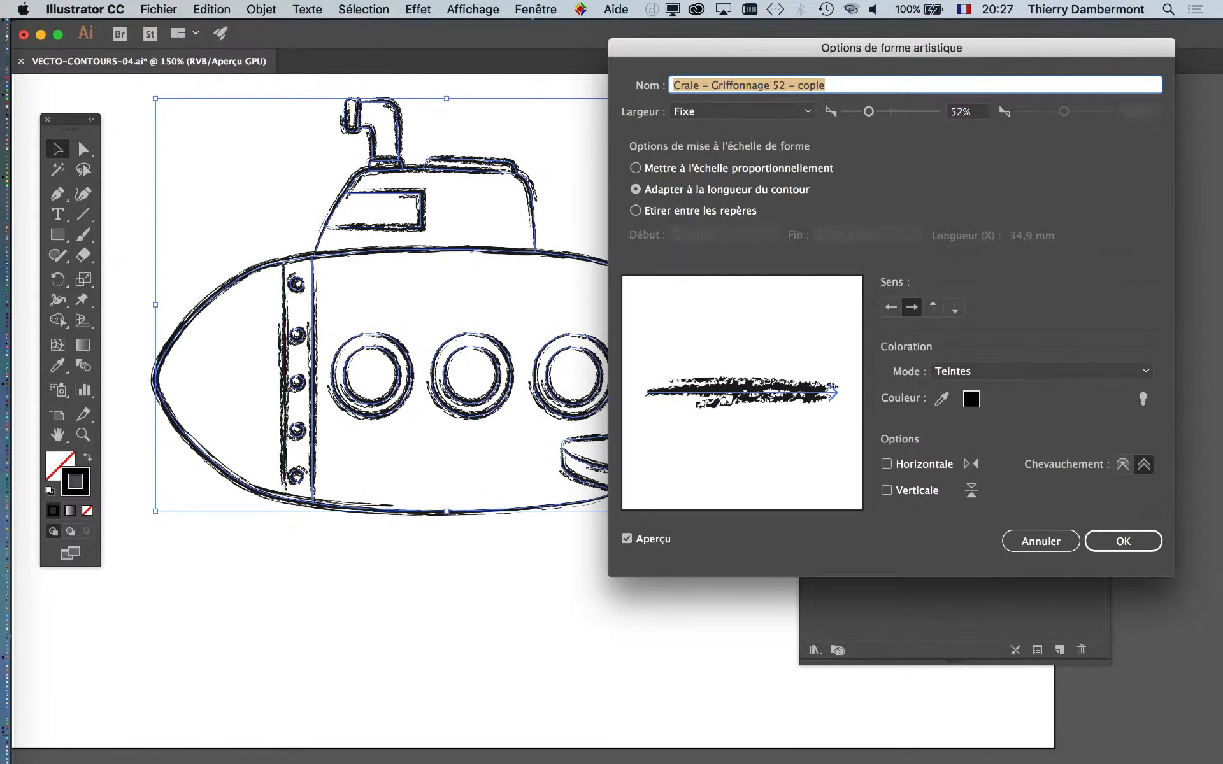
left_click_drag(868, 111, 885, 111)
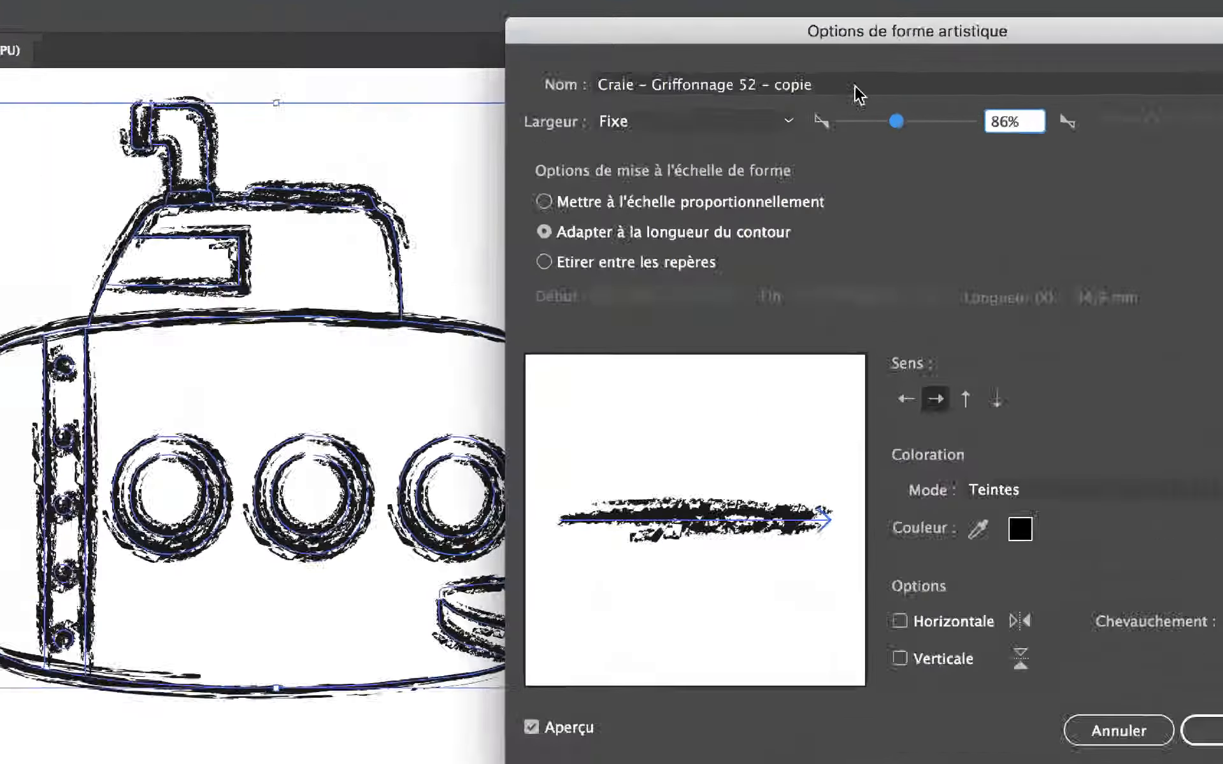
left_click_drag(855, 86, 738, 86)
type("86")
key("Return")
left_click(816, 343)
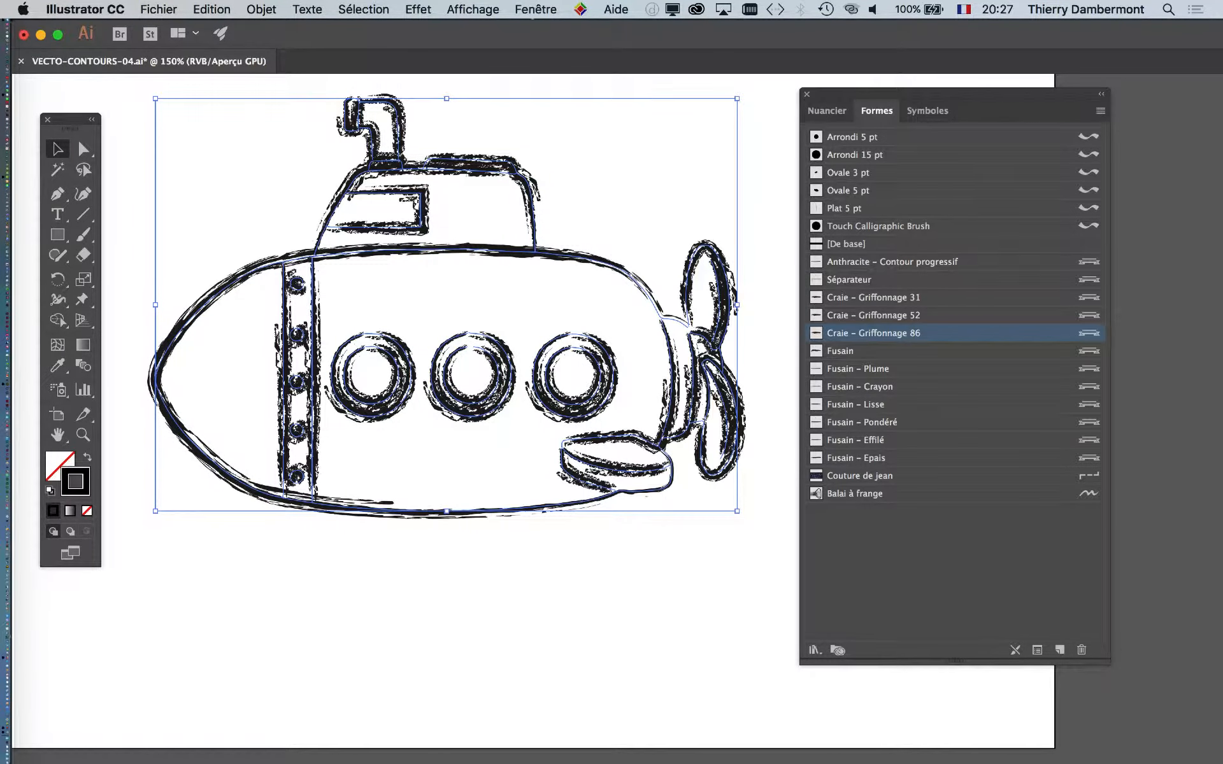
Compare the Craie – Griffonnage 31, 52 and 86 brushes on the whole submarine, finishing with Griffonnage 31 applied.
left_click(873, 315)
left_click(873, 297)
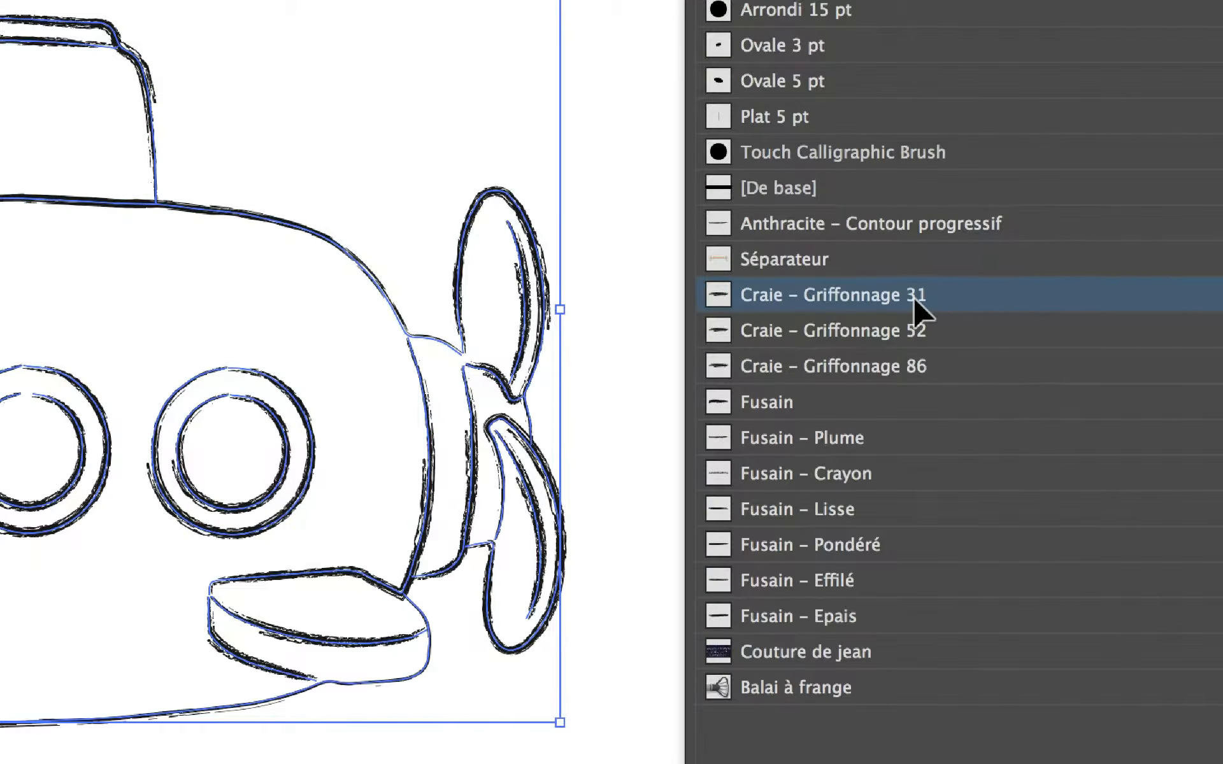
left_click(912, 322)
left_click(911, 342)
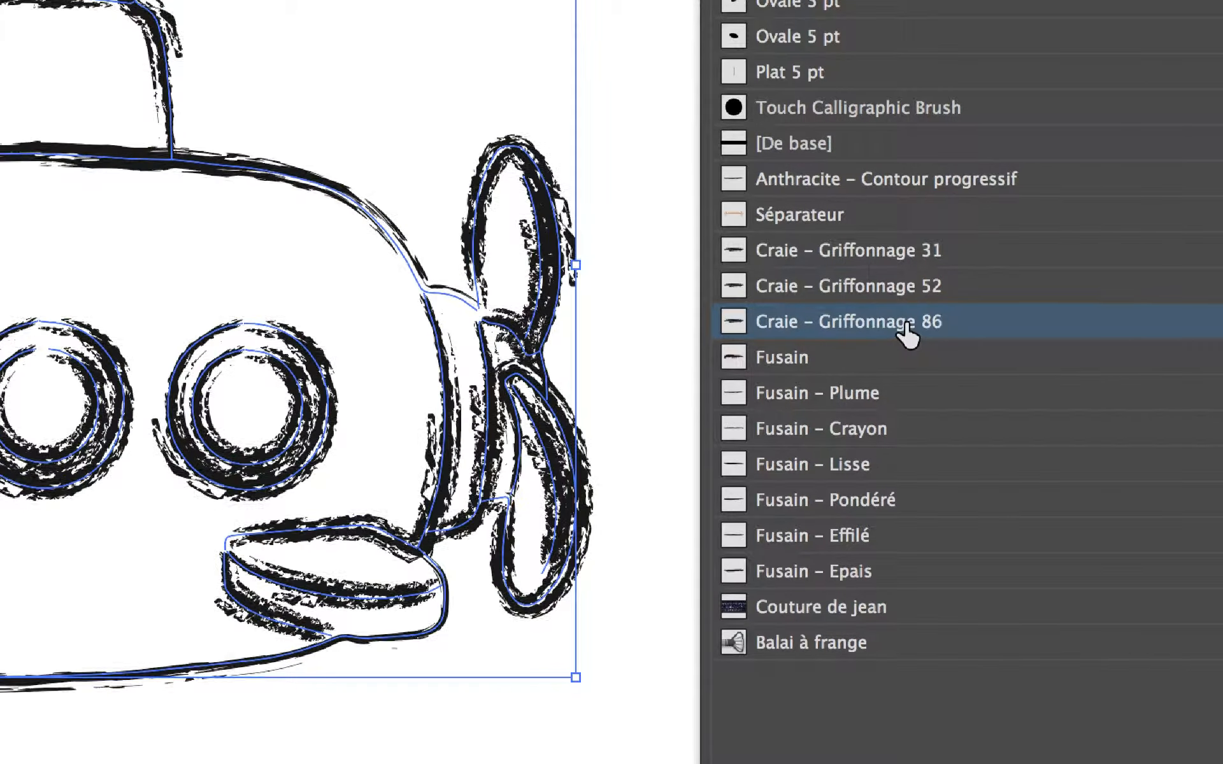
left_click(903, 317)
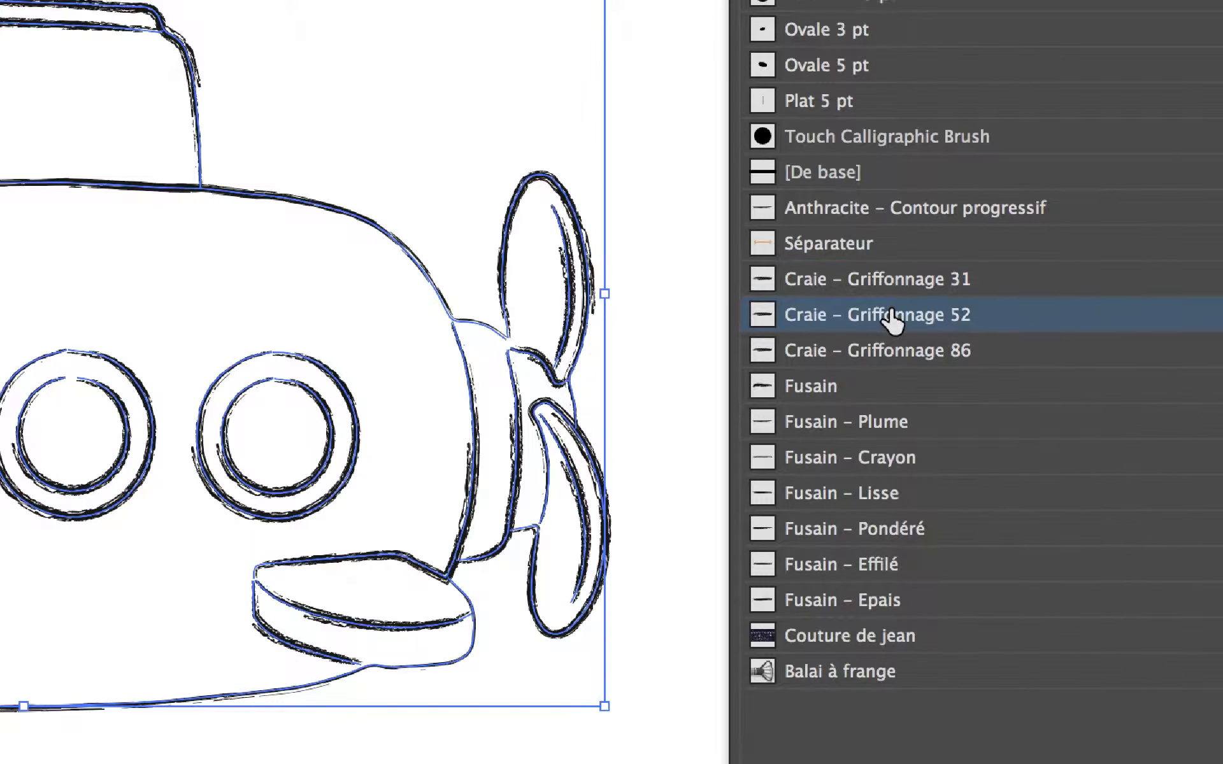
left_click(894, 371)
left_click(895, 314)
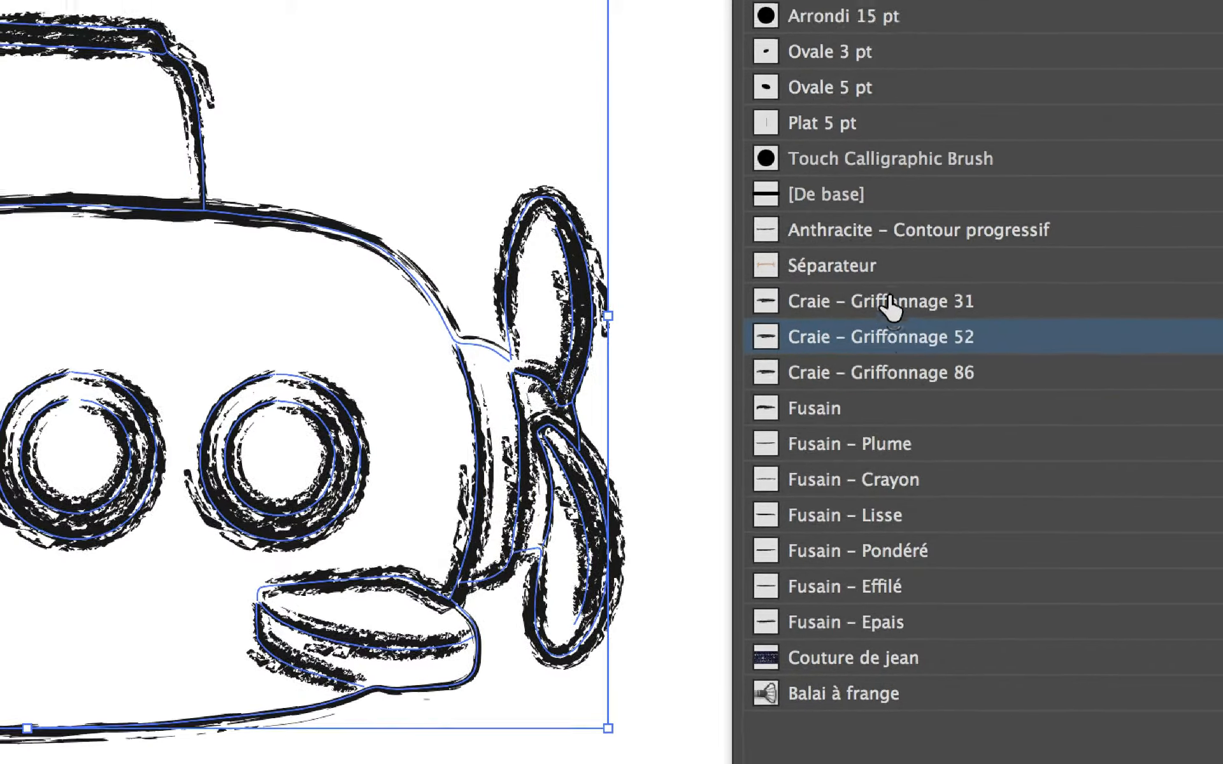
left_click(882, 287)
left_click(888, 328)
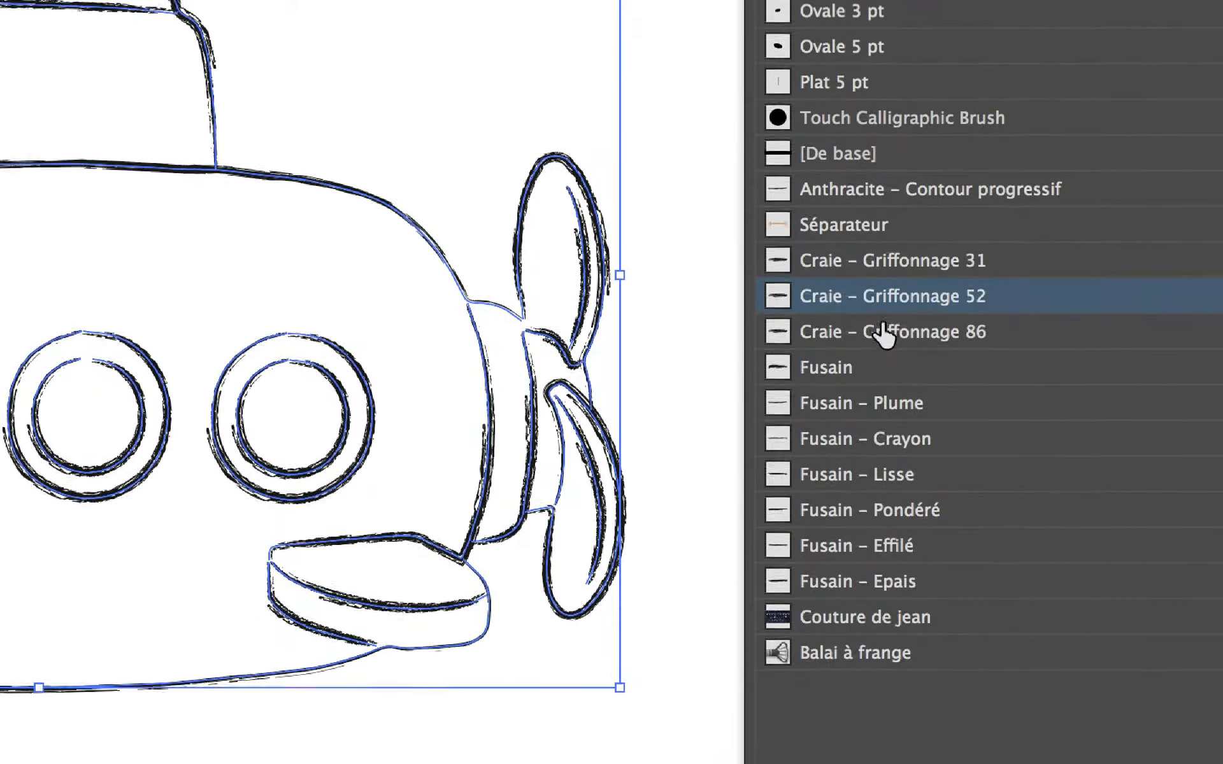
left_click(885, 364)
left_click(878, 306)
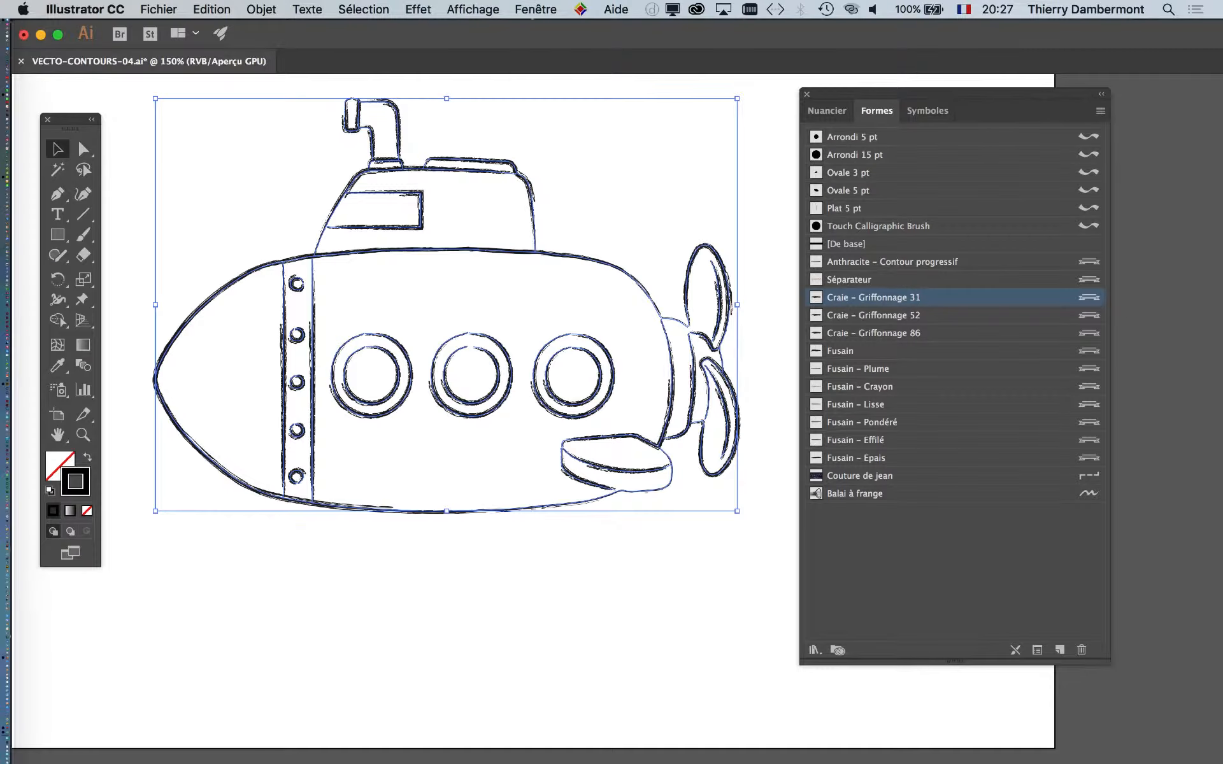
Save the document under the new name VECTO-CONTOURS-05.ai, keeping the default Illustrator options.
left_click(159, 9)
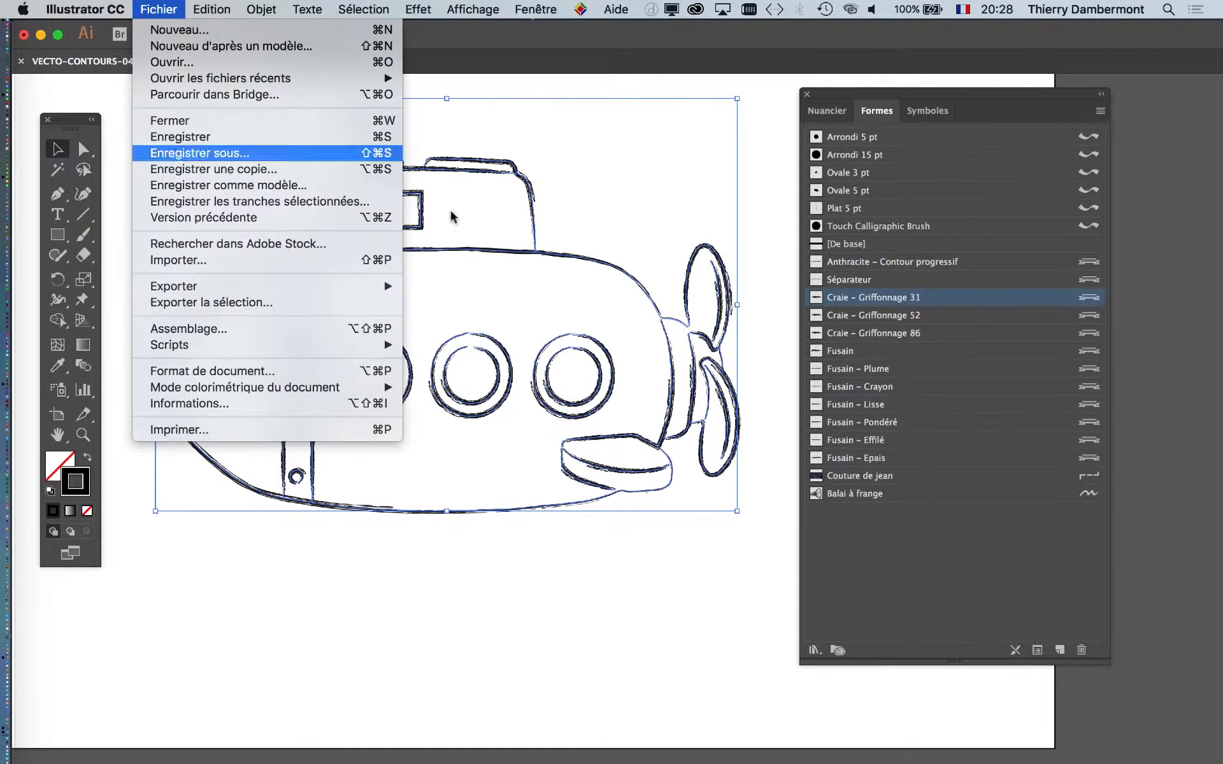
left_click(191, 153)
left_click(665, 122)
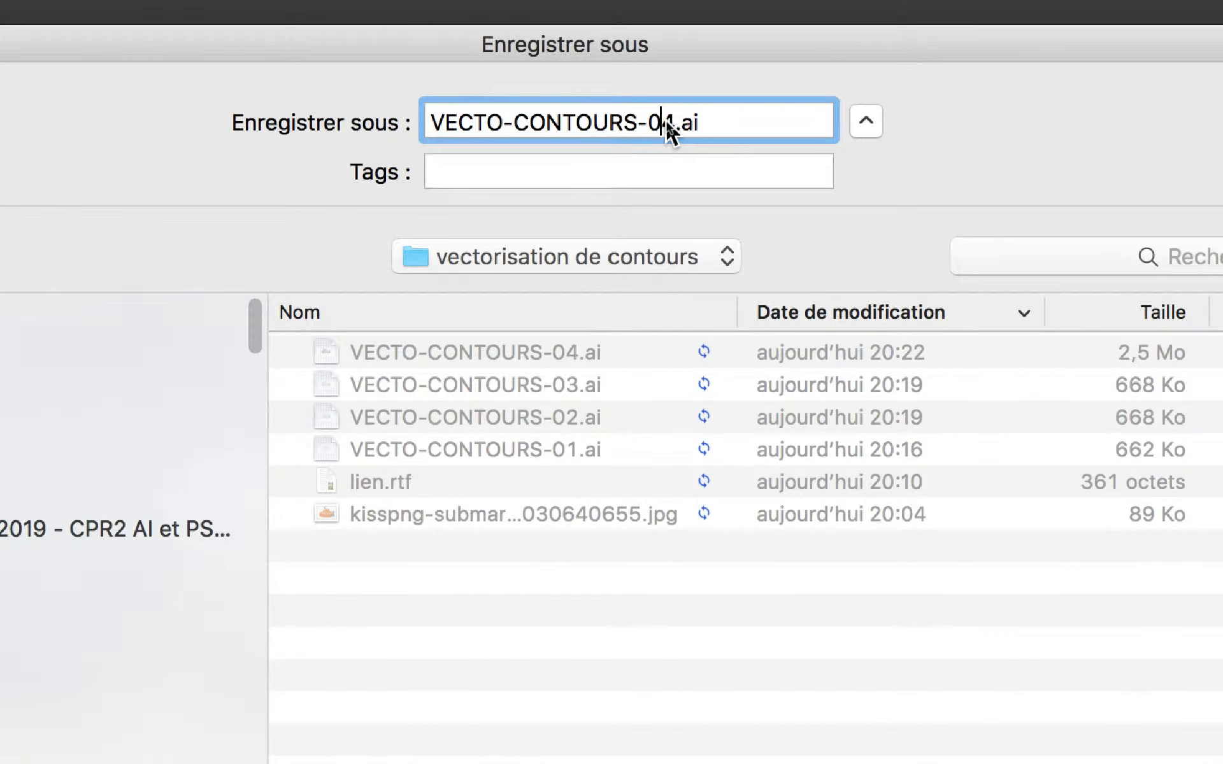
key("shift+Right")
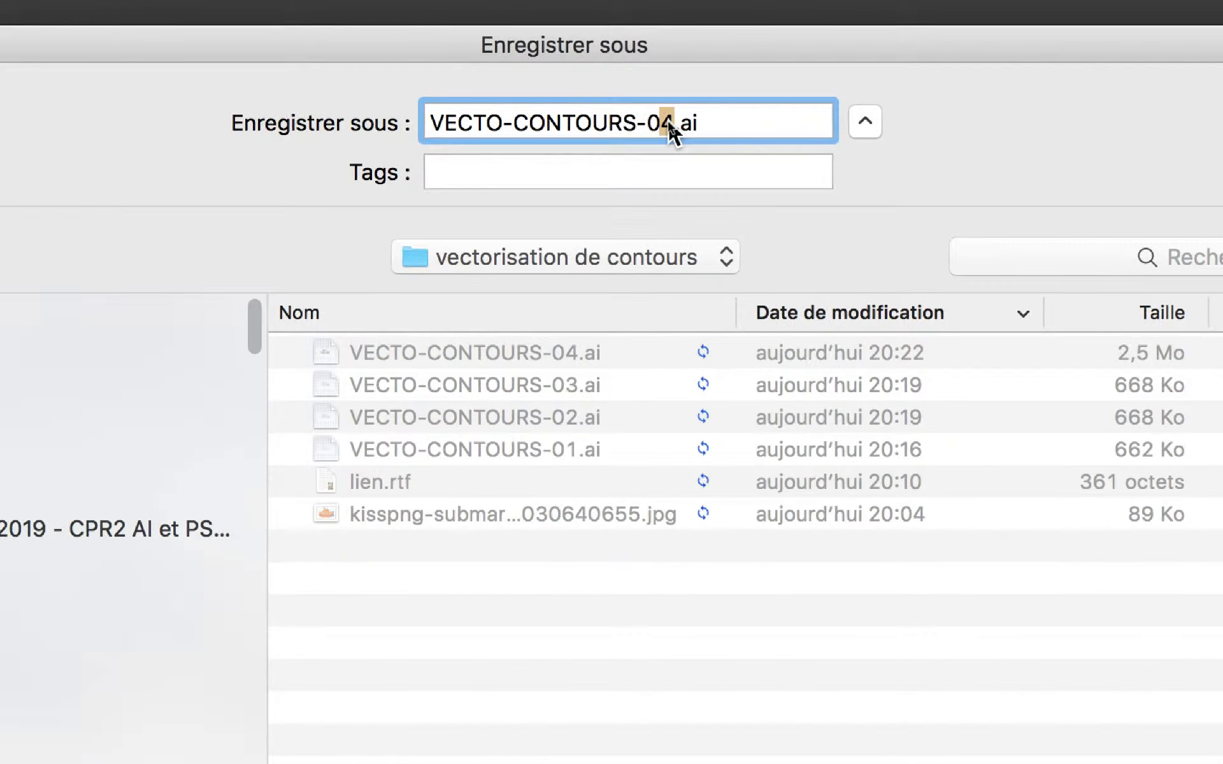
type("5")
key("Return")
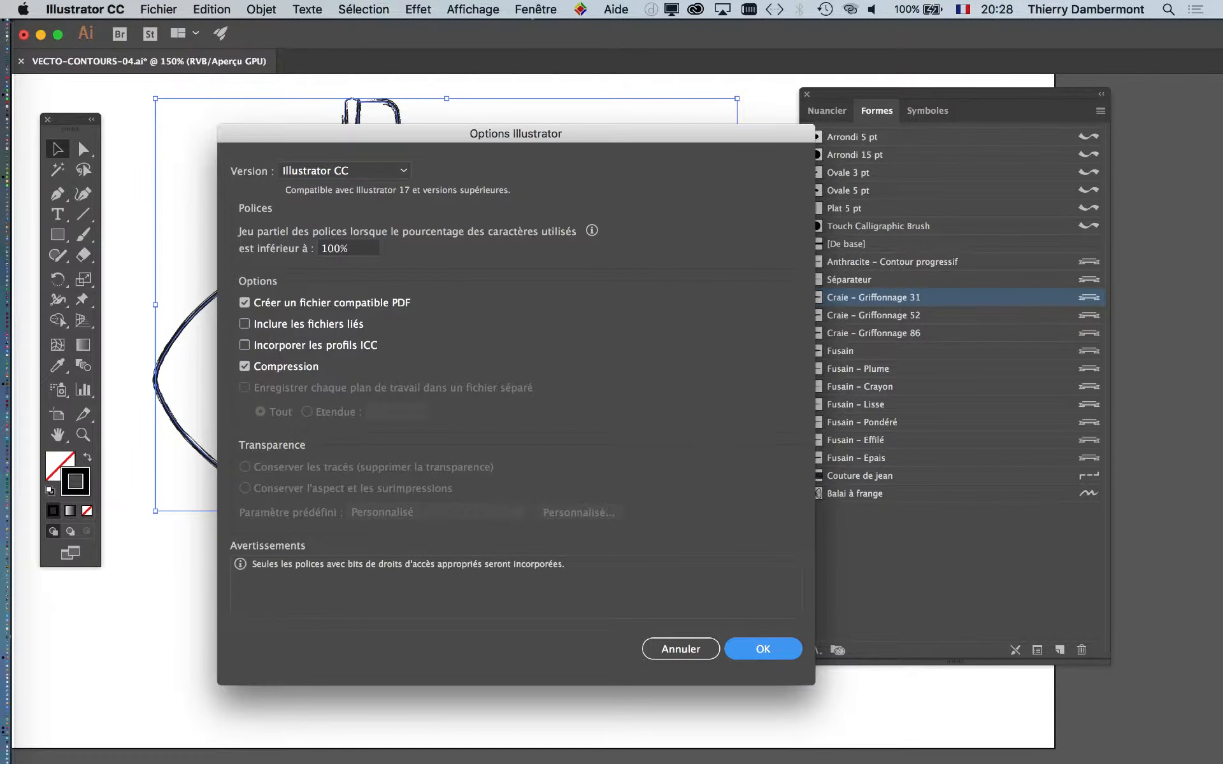
key("Return")
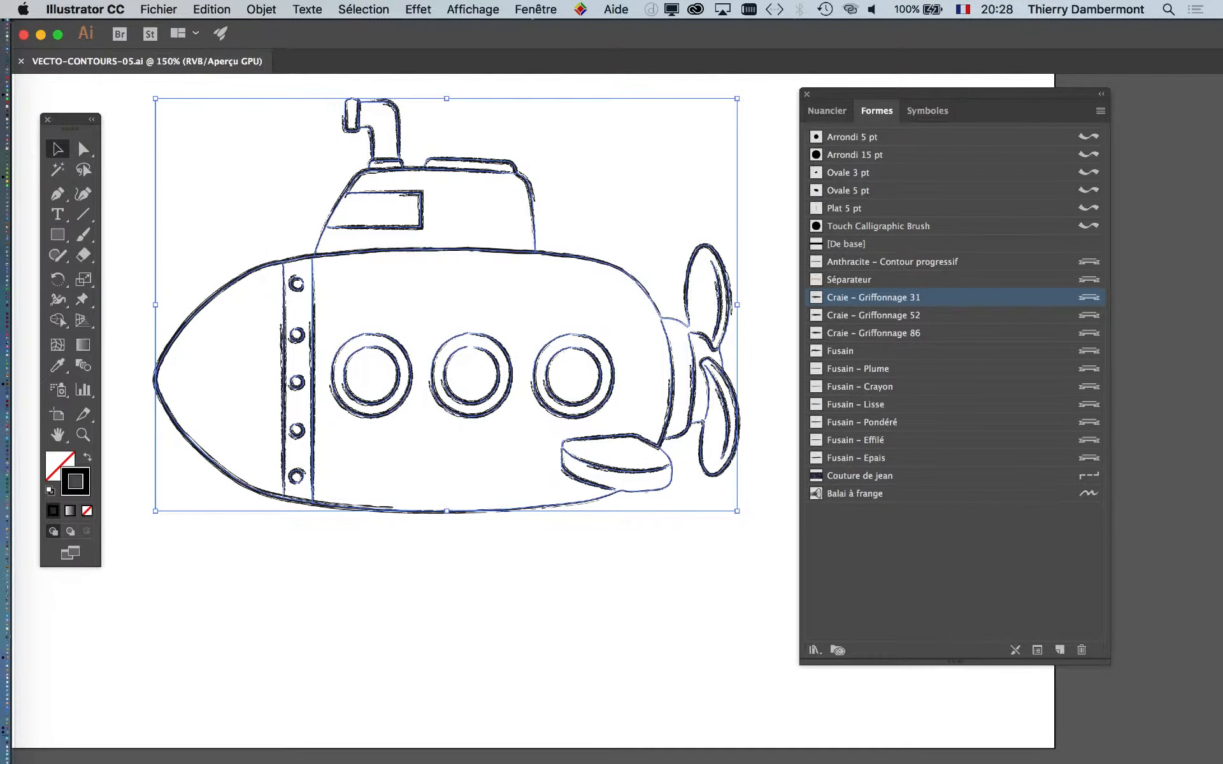
Select only the submarine's outer hull contour and apply the Craie – Griffonnage 86 brush to it.
left_click(84, 150)
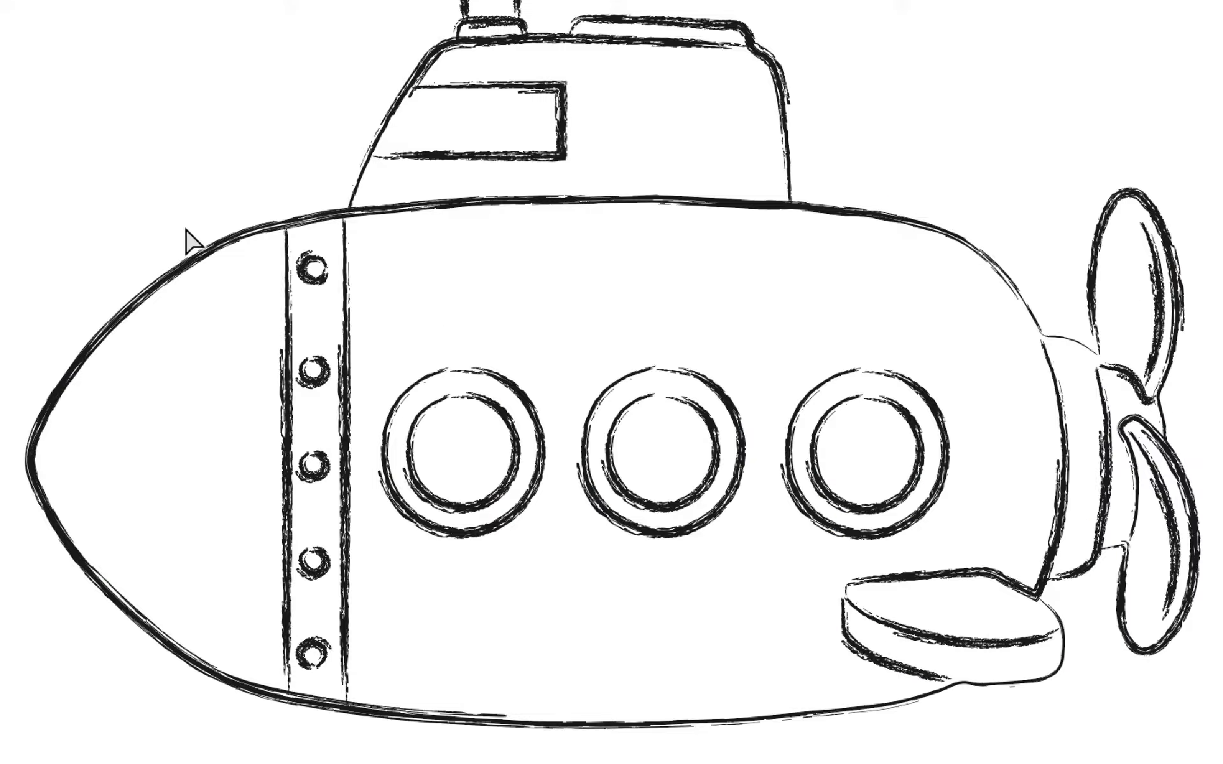
left_click_drag(349, 403, 403, 455)
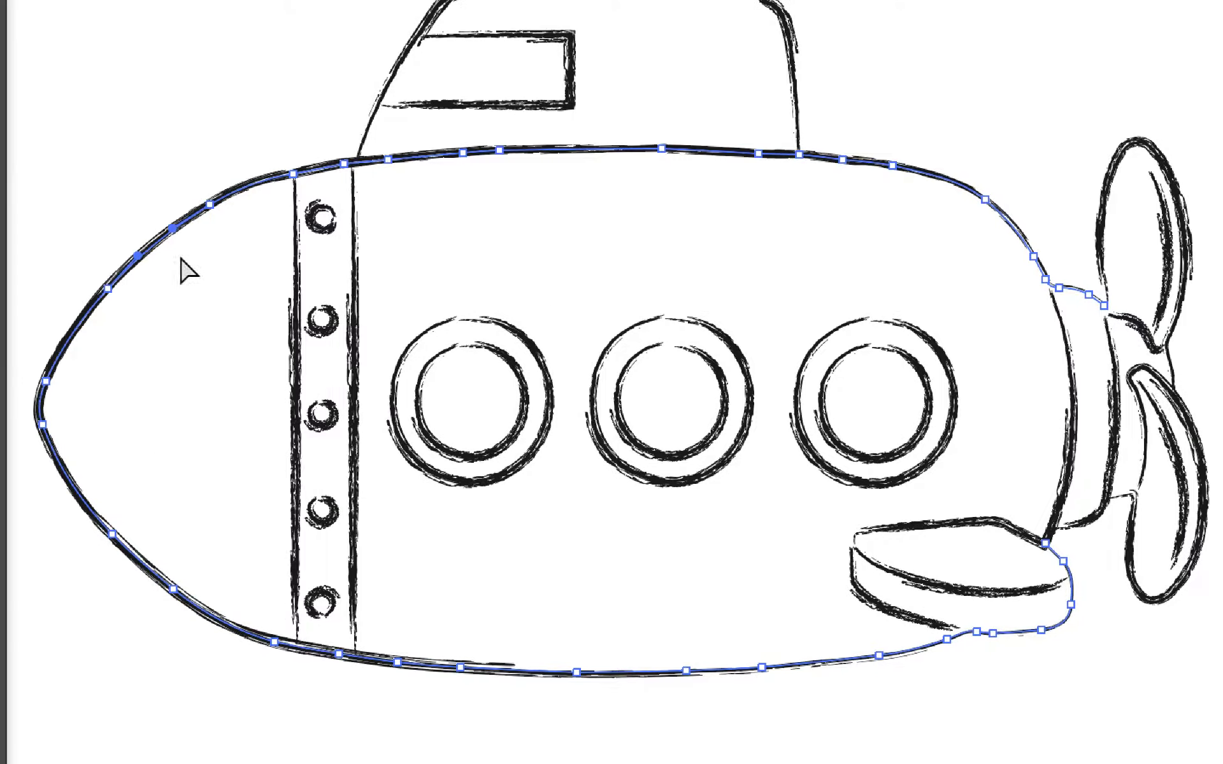
key("v")
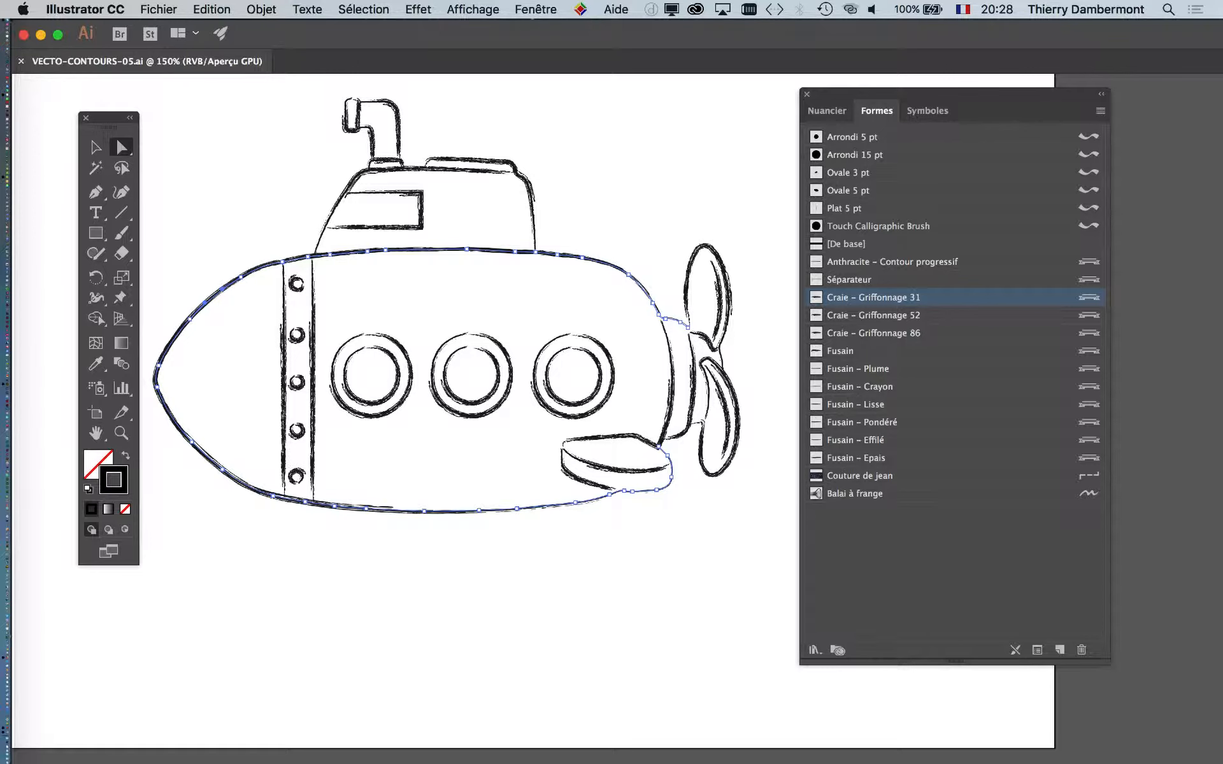
left_click(873, 333)
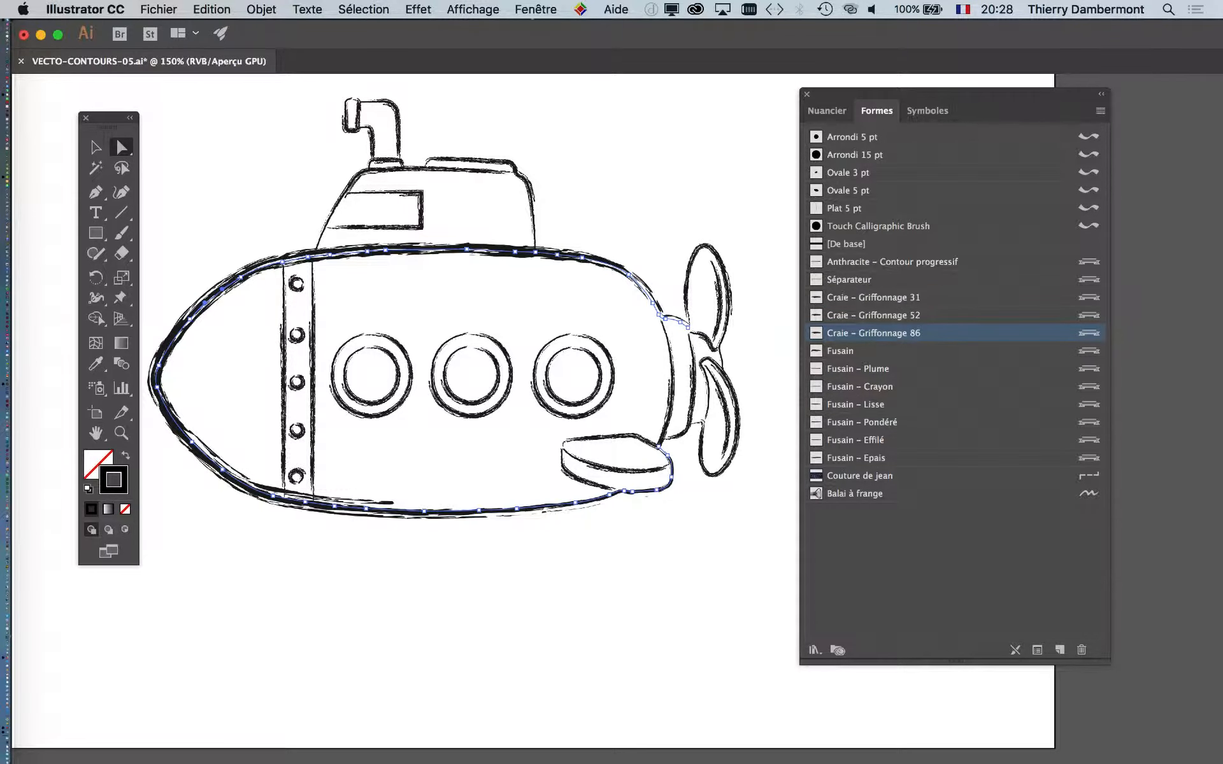
Apply the Craie – Griffonnage 52 brush to the turret's rear contour and move the brush list closer to the drawing.
left_click_drag(503, 184, 534, 198)
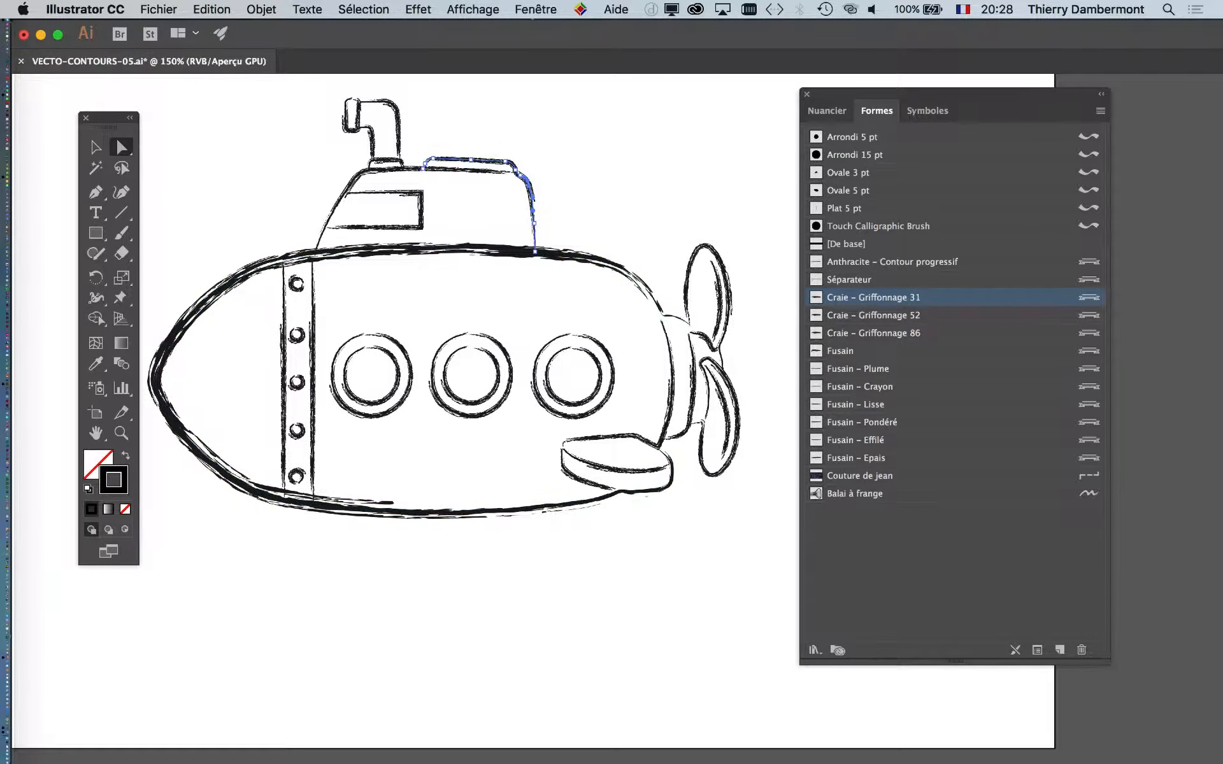
left_click(873, 316)
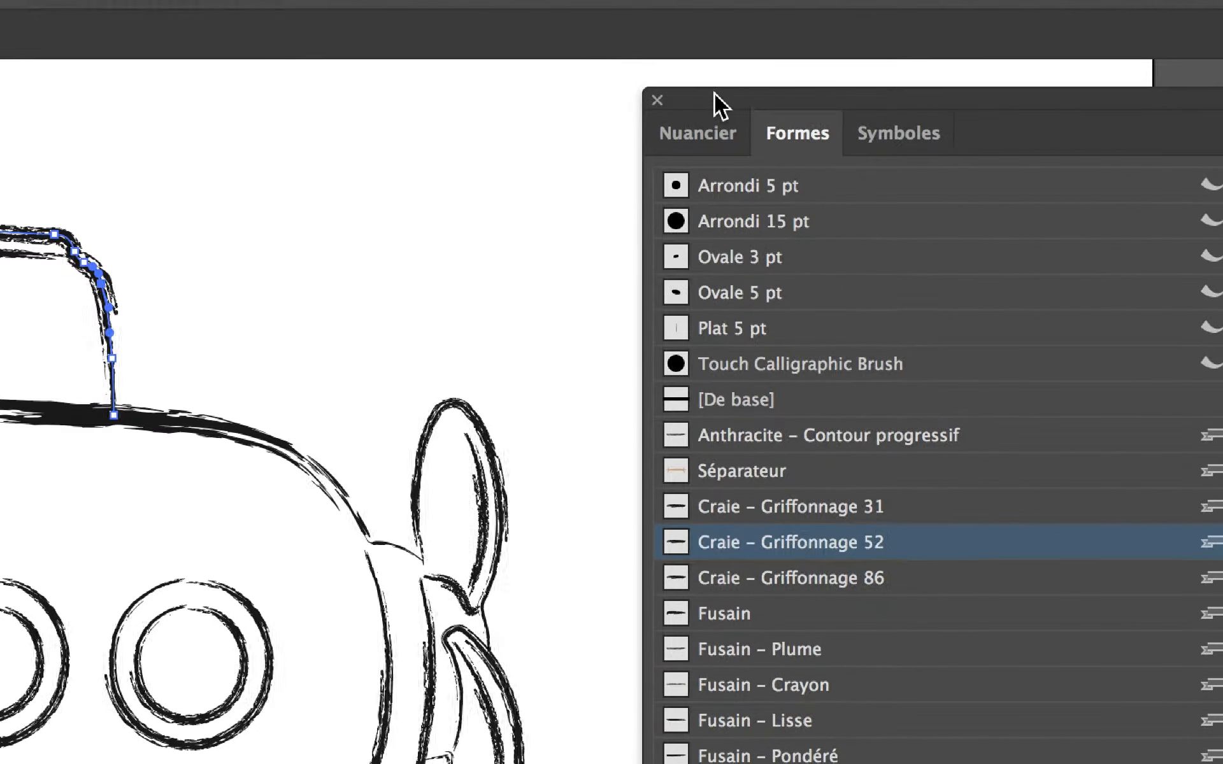
left_click_drag(713, 93, 157, 99)
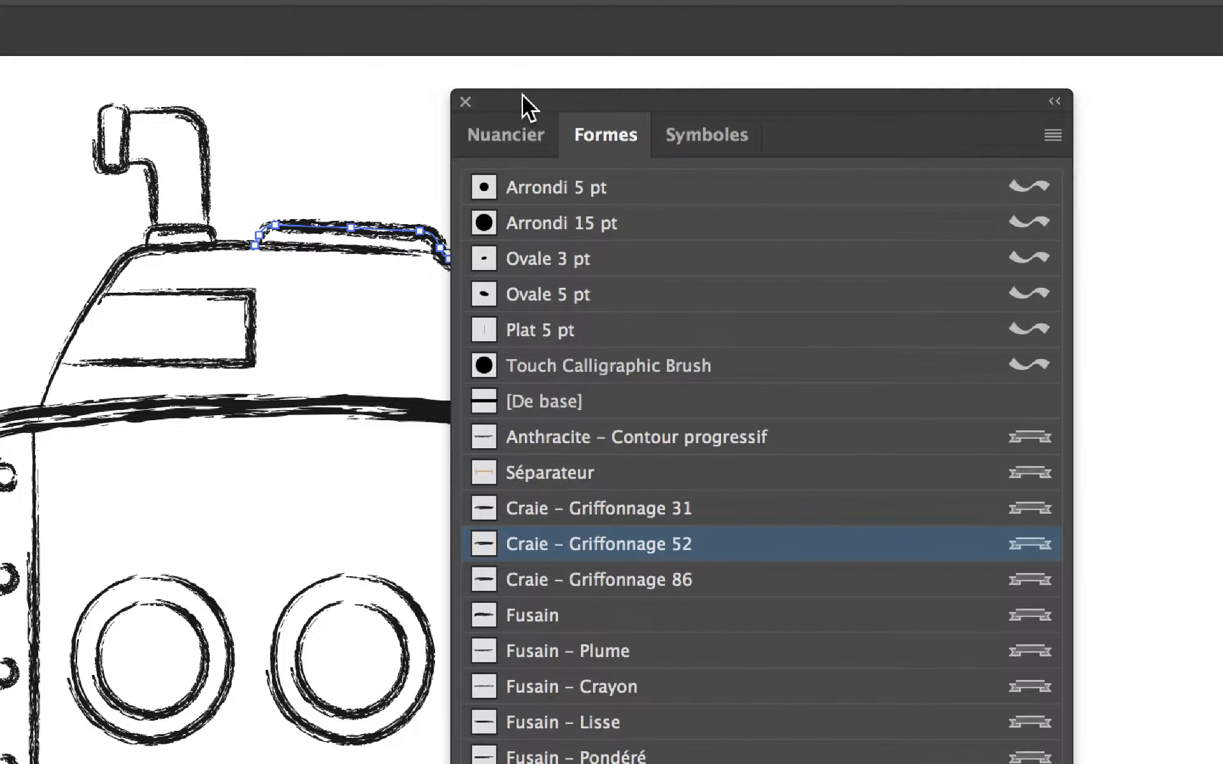
left_click_drag(523, 95, 442, 94)
Apply the Craie – Griffonnage 52 brush to the turret's front and top contour.
left_click(199, 123)
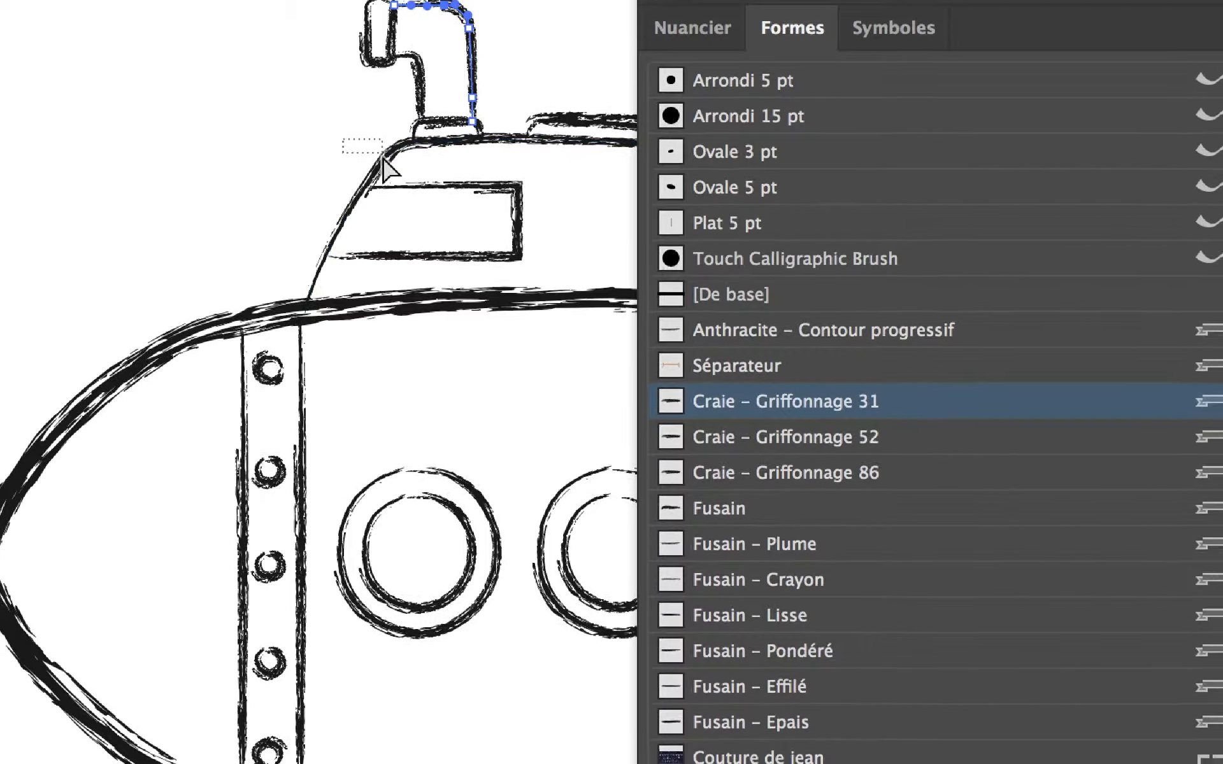
left_click(188, 63)
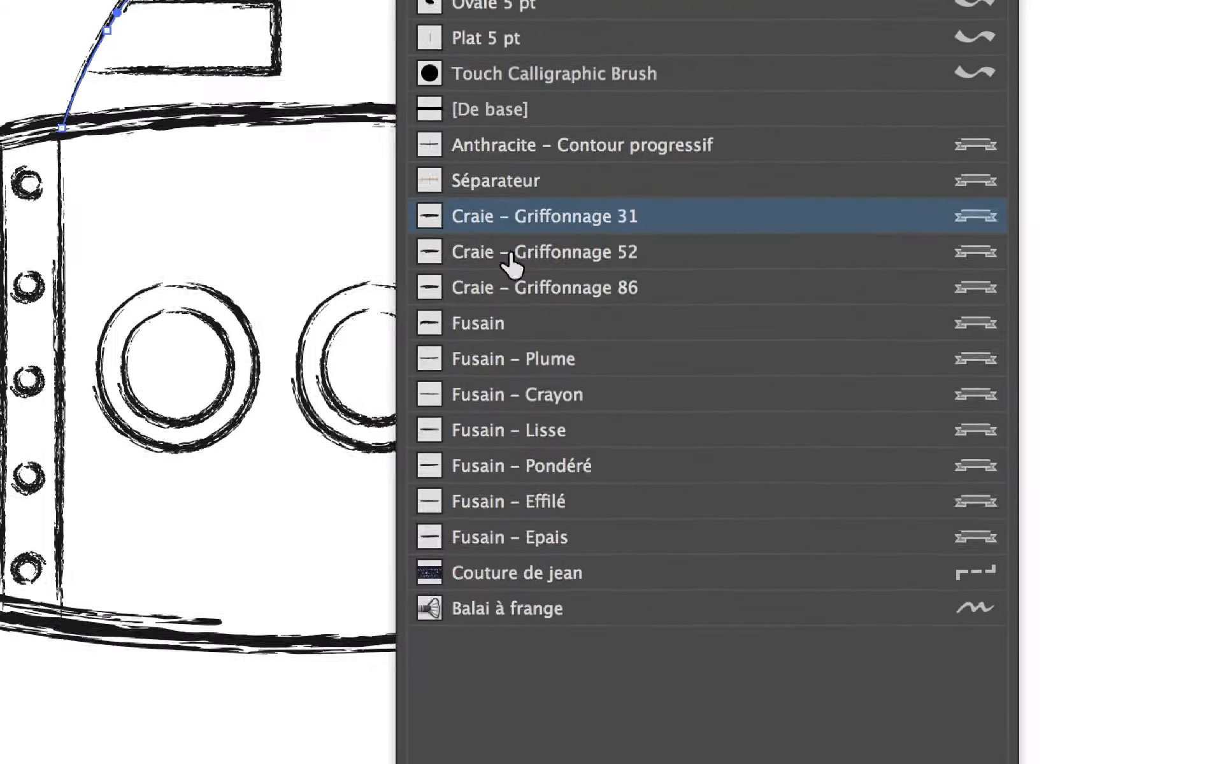
left_click(510, 255)
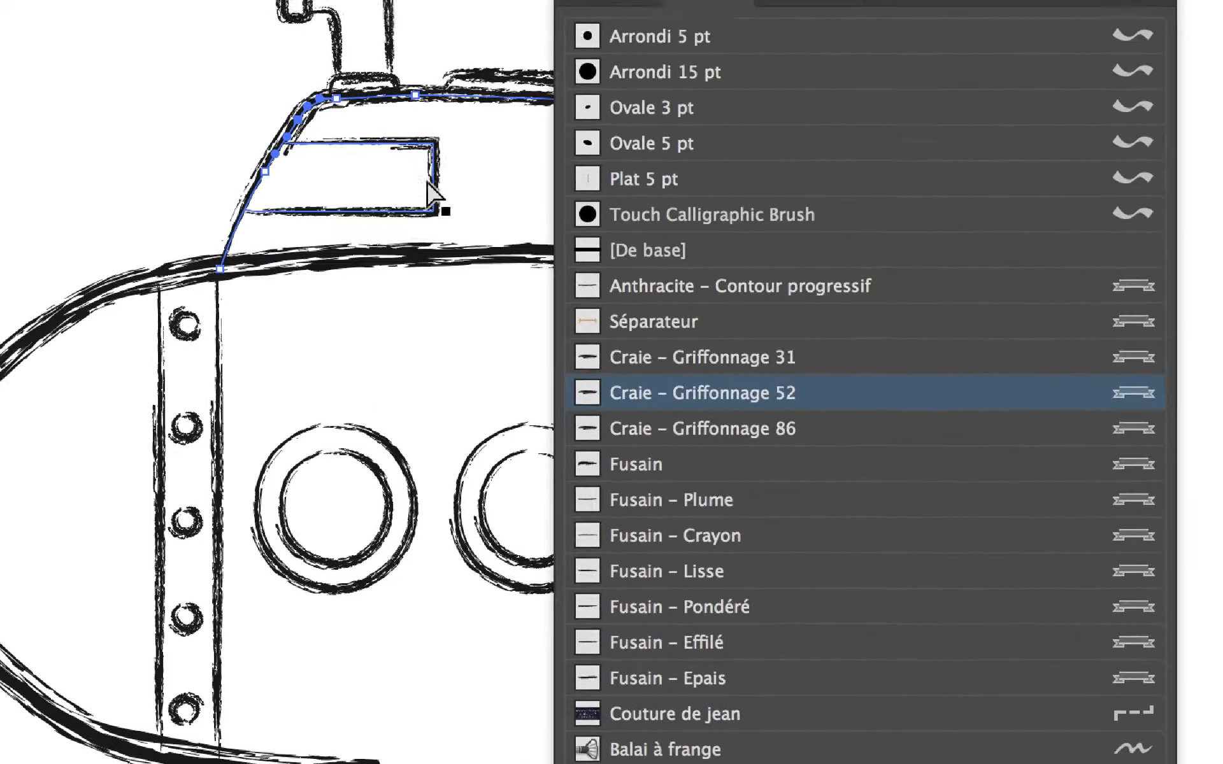
Select the two vertical lines of the riveted band on the hull and apply the Craie – Griffonnage 86 brush to them.
left_click(256, 52)
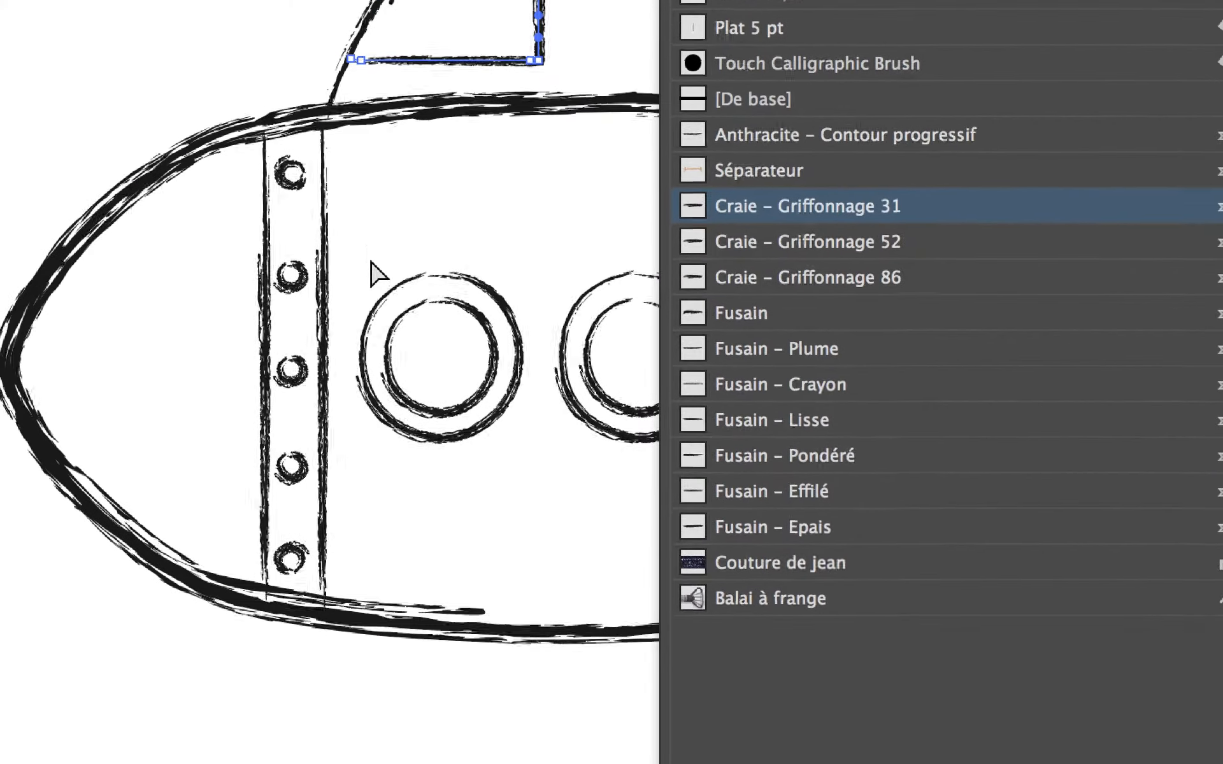
left_click(267, 379)
left_click_drag(250, 242, 370, 265)
left_click(742, 296)
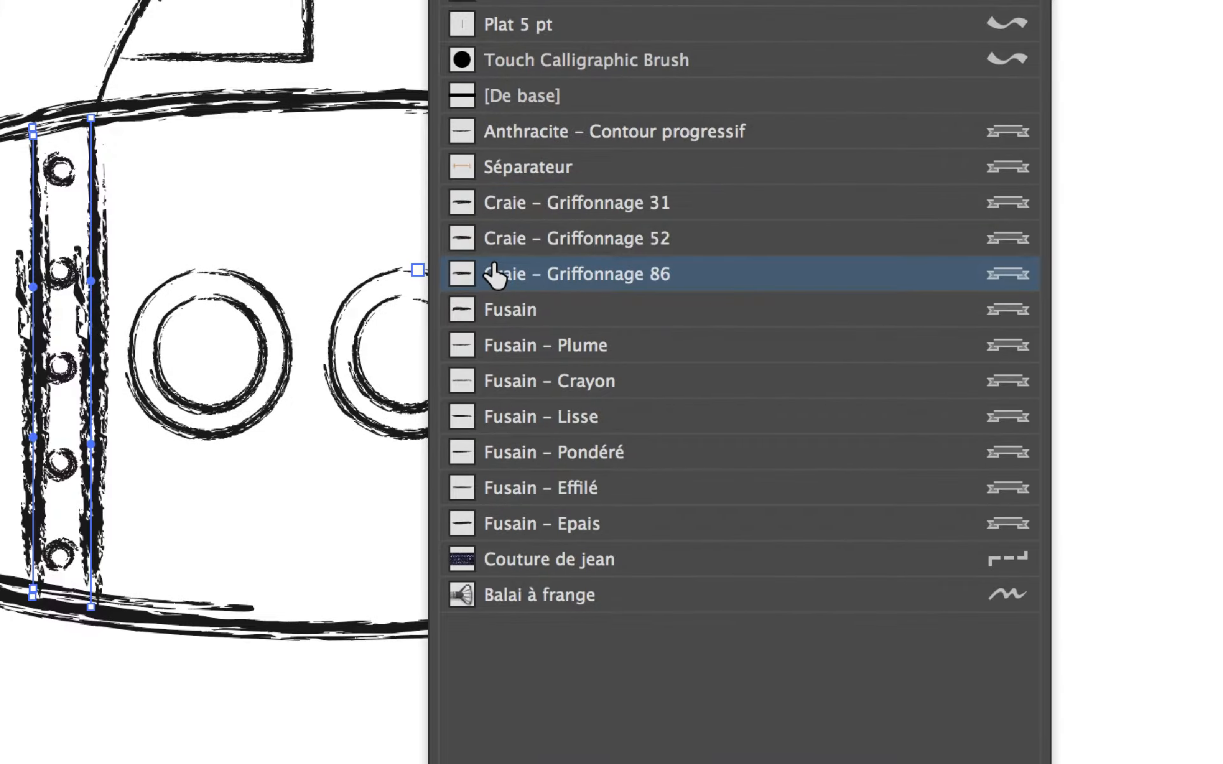
Apply the Craie – Griffonnage 52 brush to the riveted band's two vertical lines and to the turret window's outline.
left_click(741, 260)
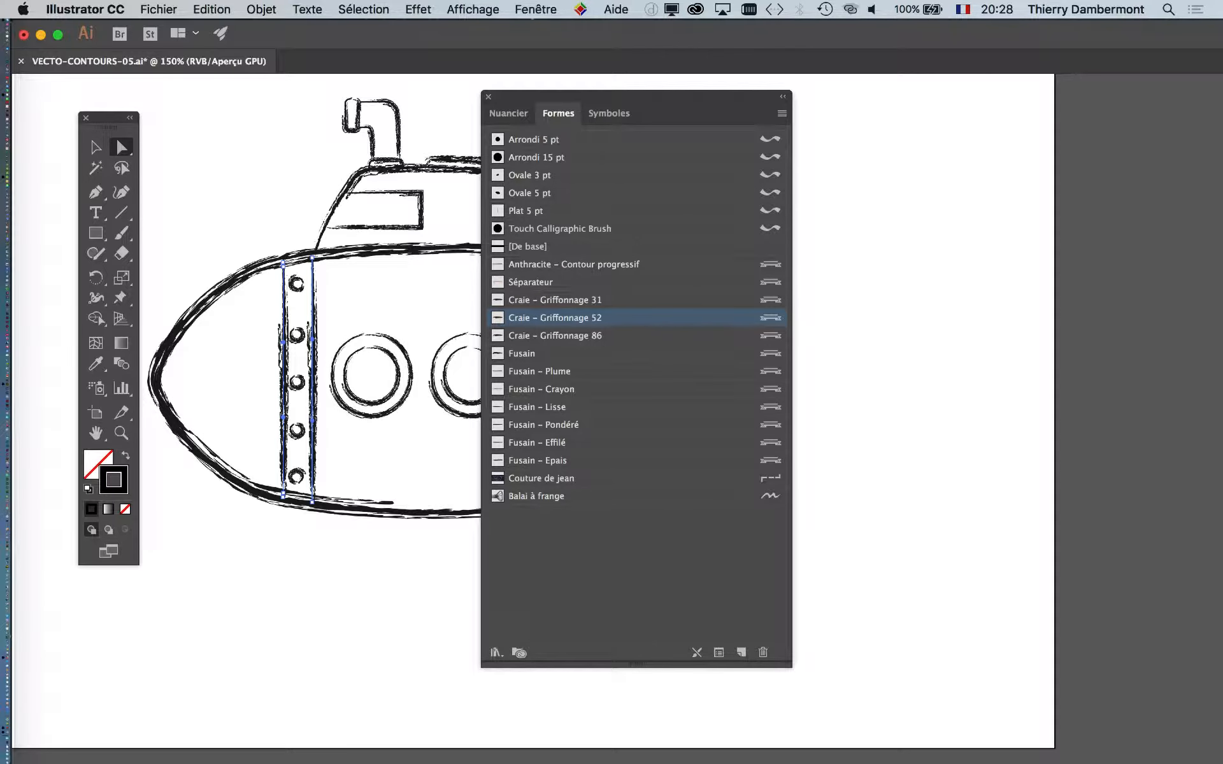
left_click_drag(636, 97, 1003, 128)
left_click(420, 201)
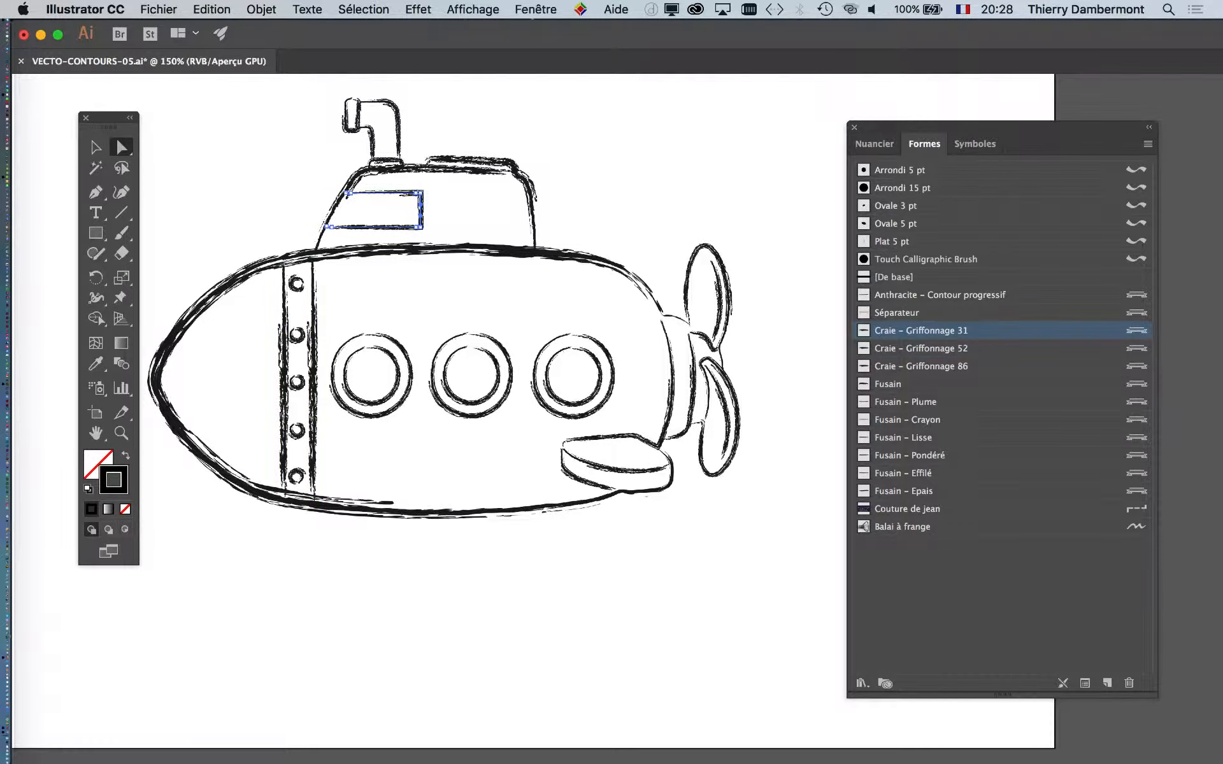
left_click(921, 366)
left_click(920, 349)
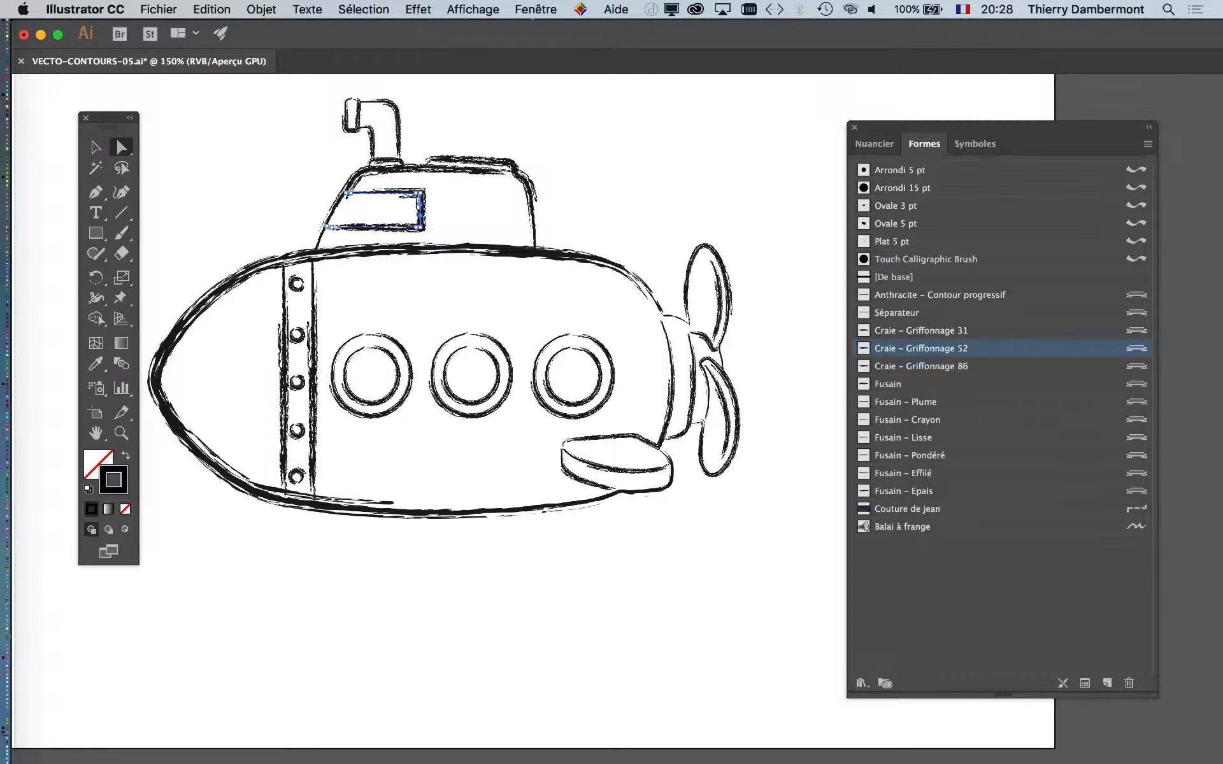
Apply the Craie – Griffonnage 52 brush to the upper propeller blade and Craie – Griffonnage 86 to the rear contour of the collar before the propeller.
left_click_drag(740, 251, 707, 270)
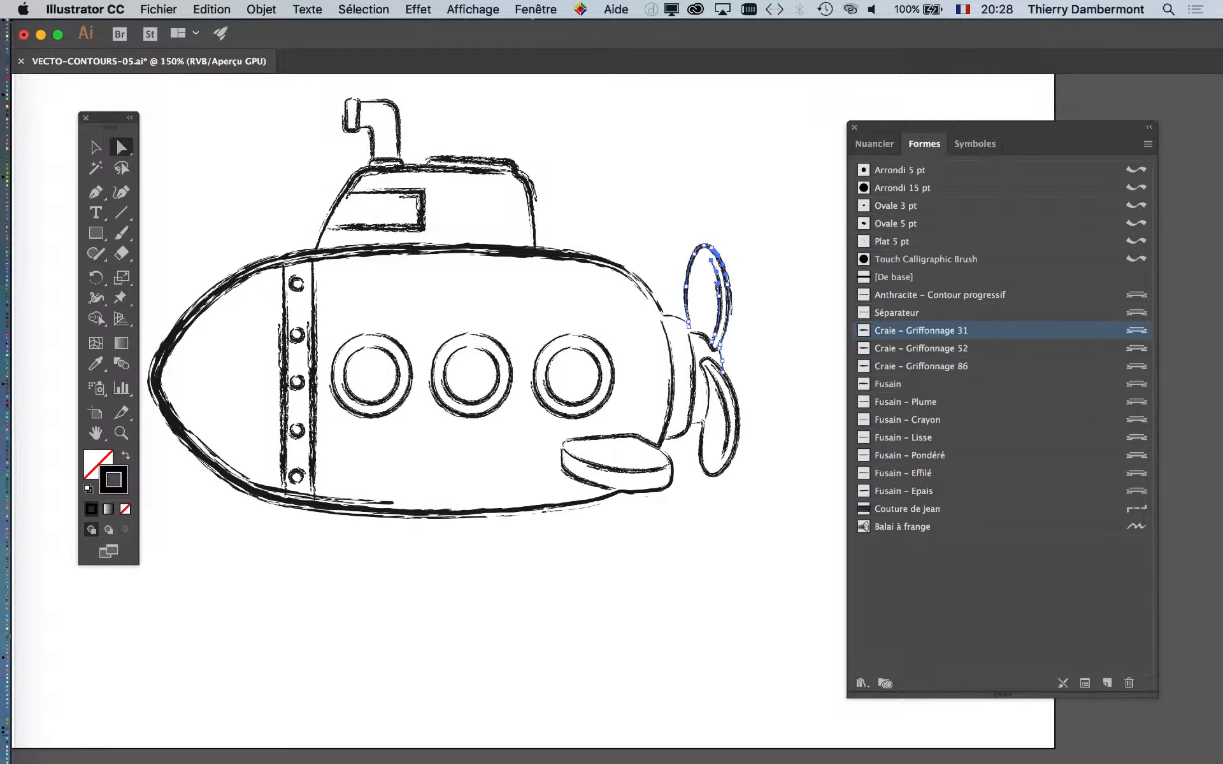
left_click(921, 349)
left_click_drag(713, 491, 688, 430)
left_click(920, 366)
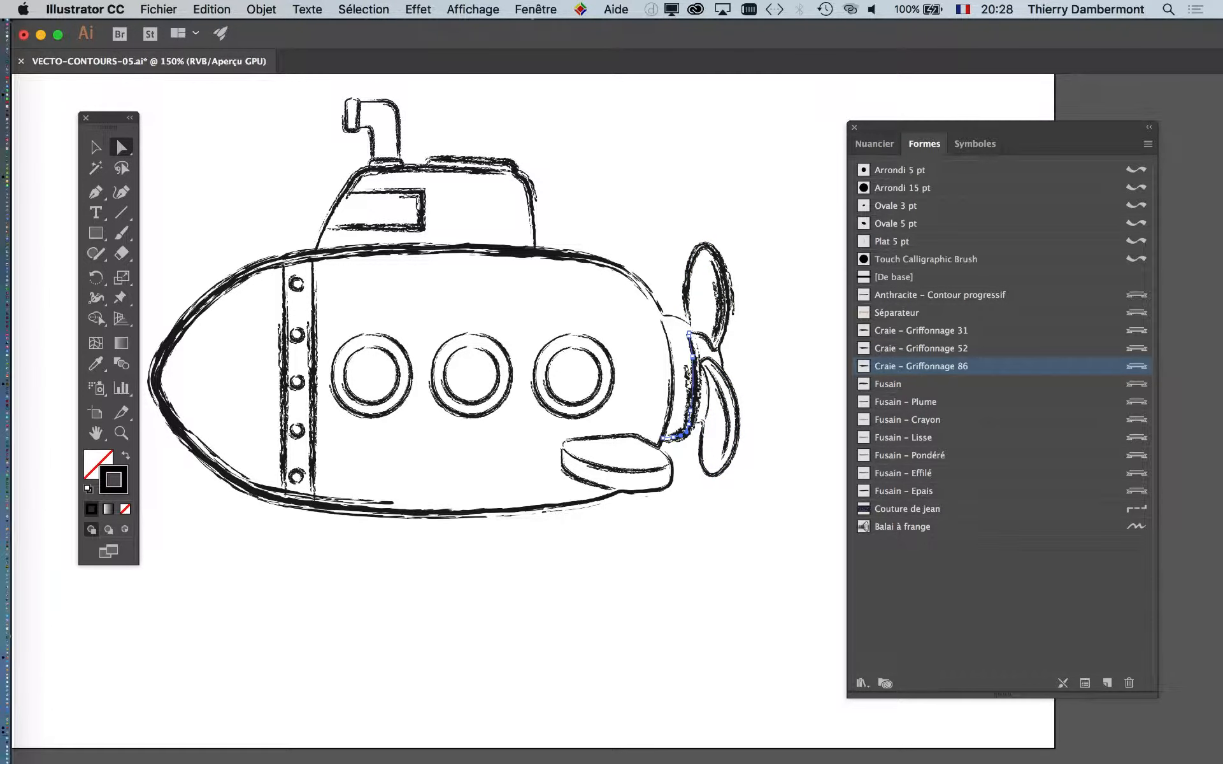
Try the Craie – Griffonnage 86 and 52 brushes on the hull's rear edge and fin top, and return to Craie – Griffonnage 31.
left_click(673, 318)
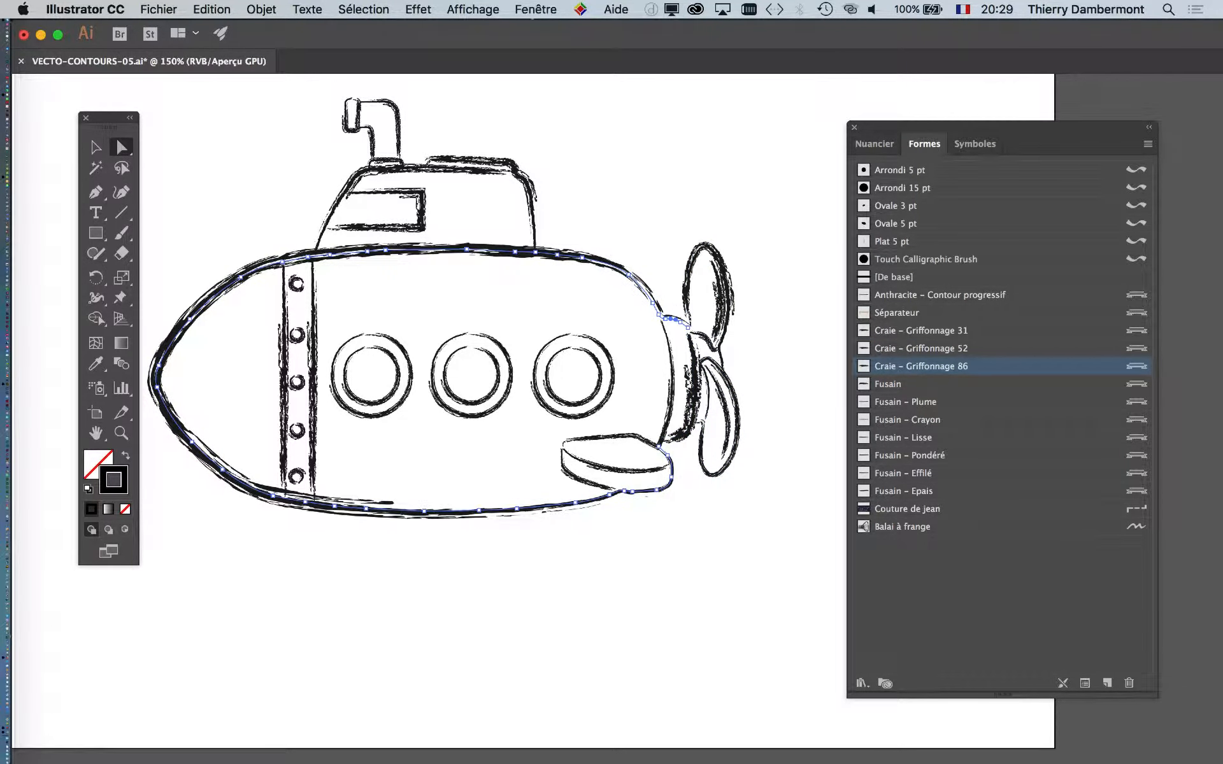
left_click(598, 437)
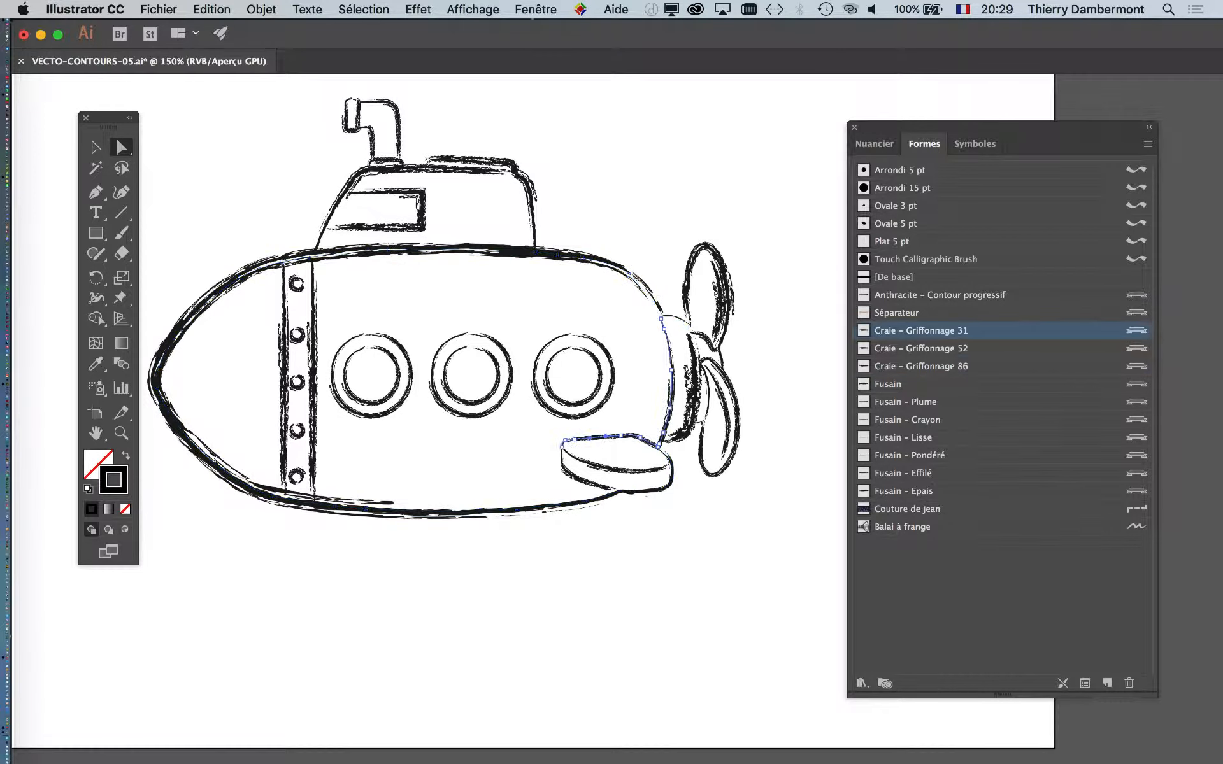
left_click(921, 366)
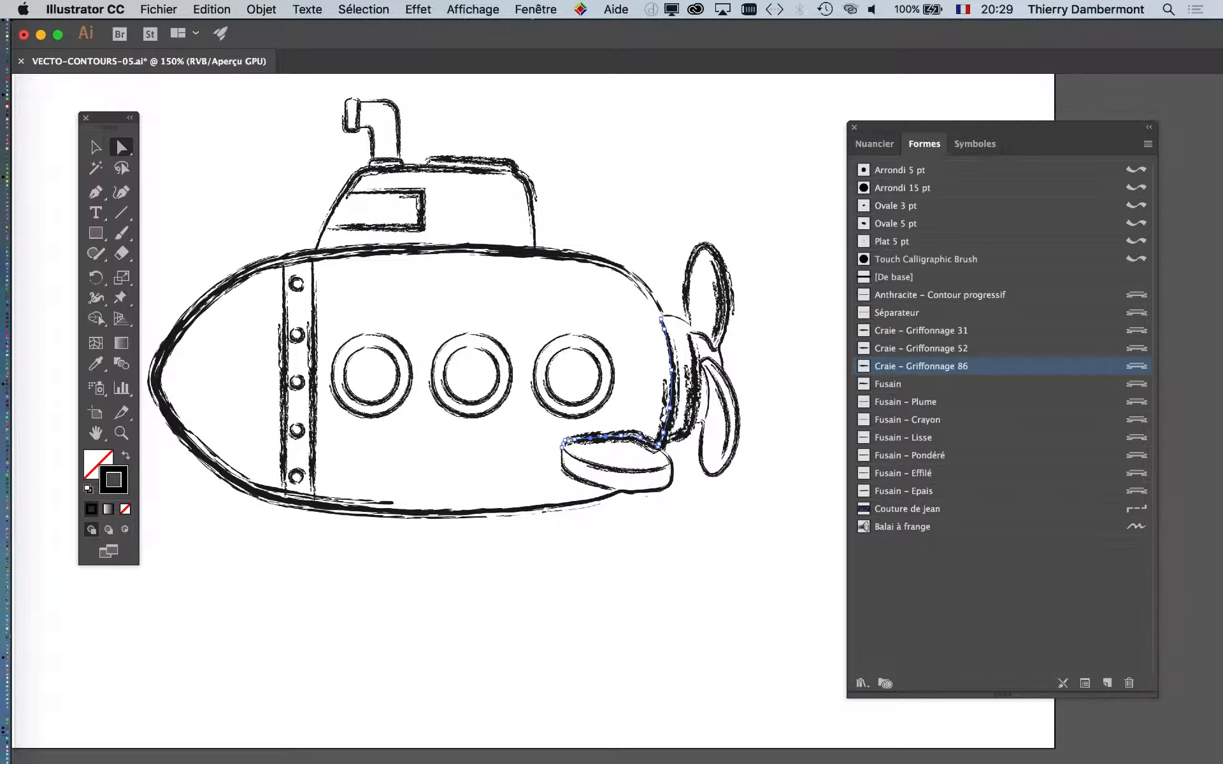
left_click(921, 348)
left_click(921, 331)
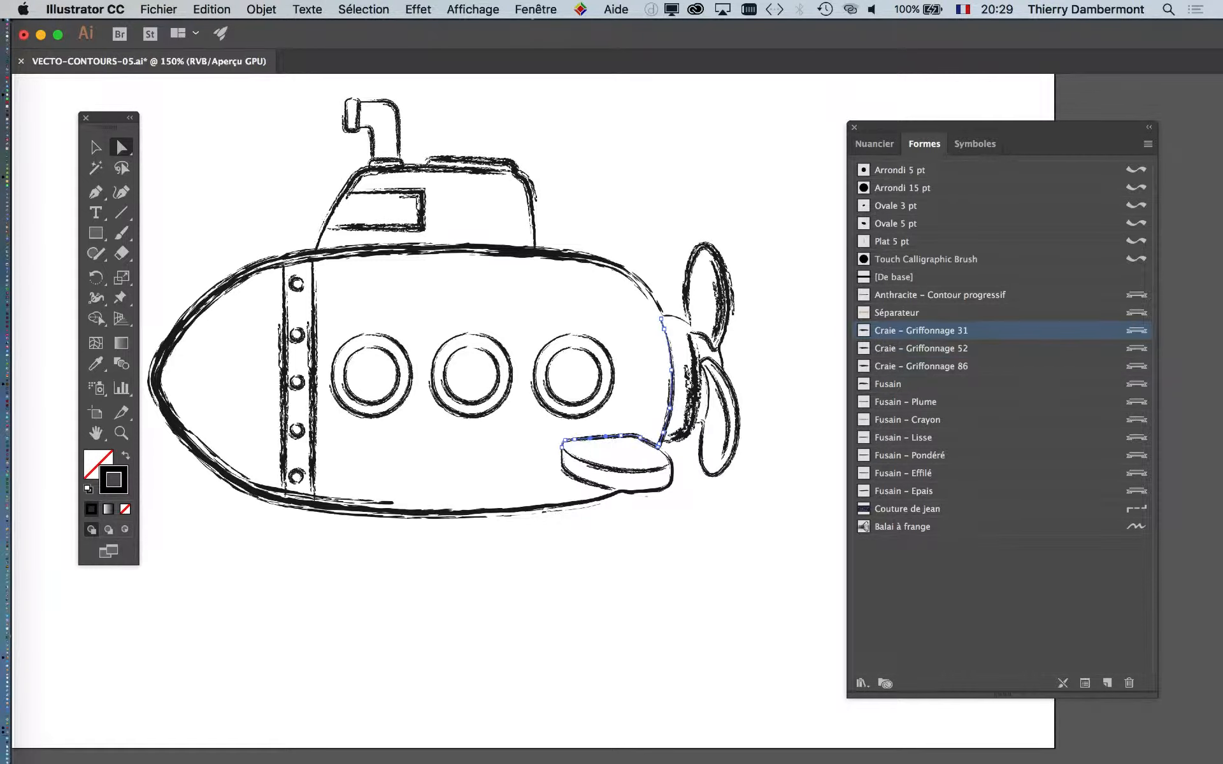
left_click(656, 489)
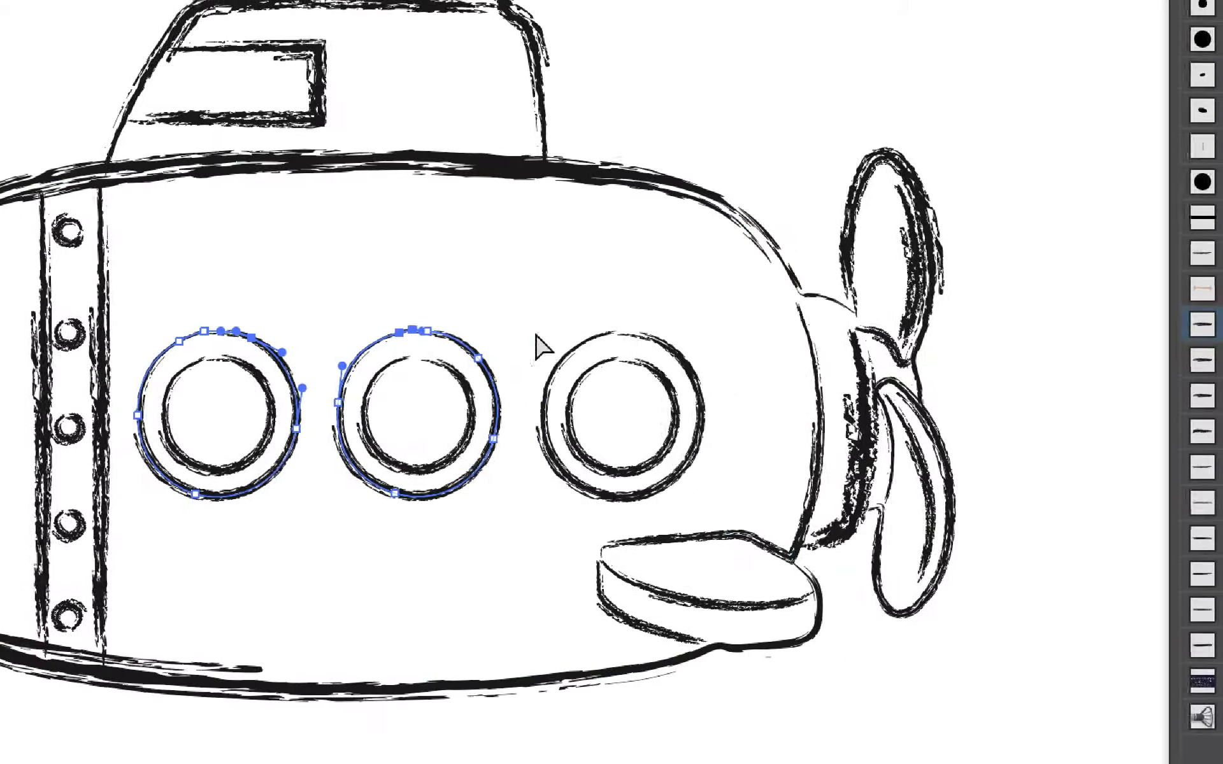
Select the outer rings of all three portholes together and apply the Craie – Griffonnage 86 brush to them.
left_click(566, 339, "shift")
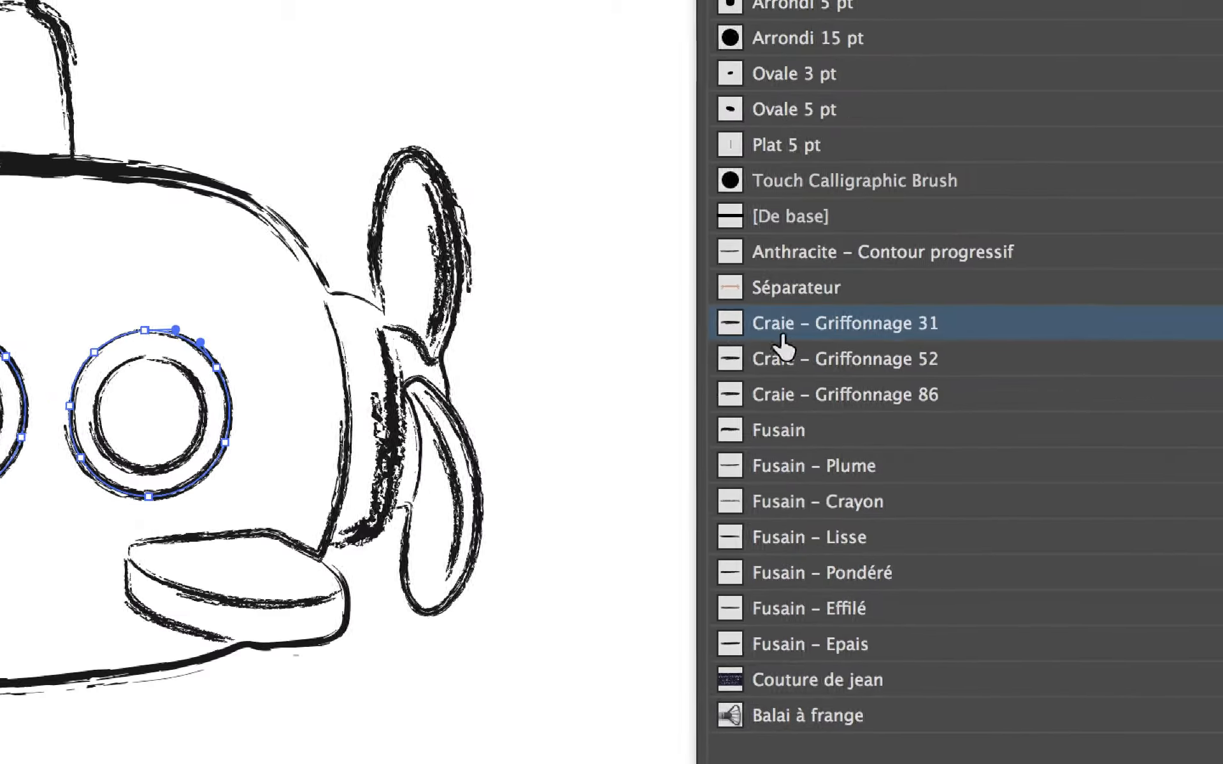
left_click(1208, 371)
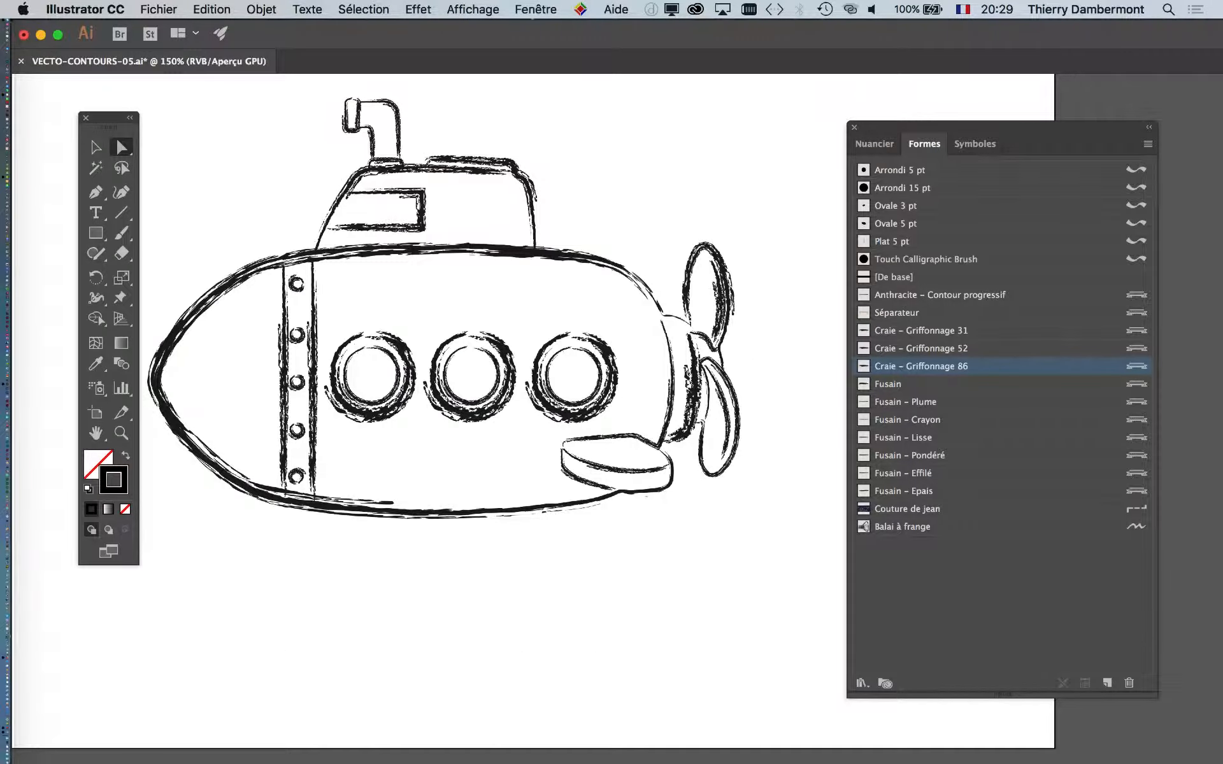
scroll(423, 324, "left", 2)
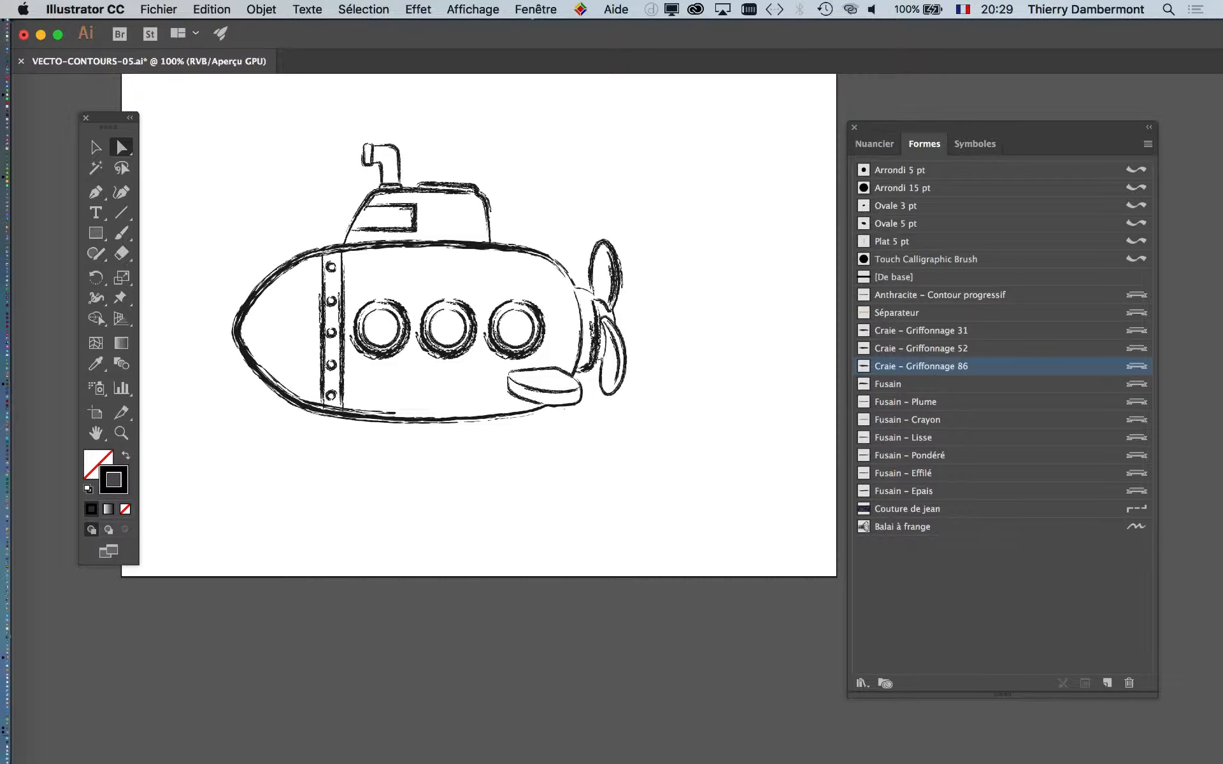
Save the drawing as a new Illustrator file named VECTO-CONTOURS-06.ai, keeping the proposed Illustrator CC options.
left_click(159, 9)
left_click(181, 151)
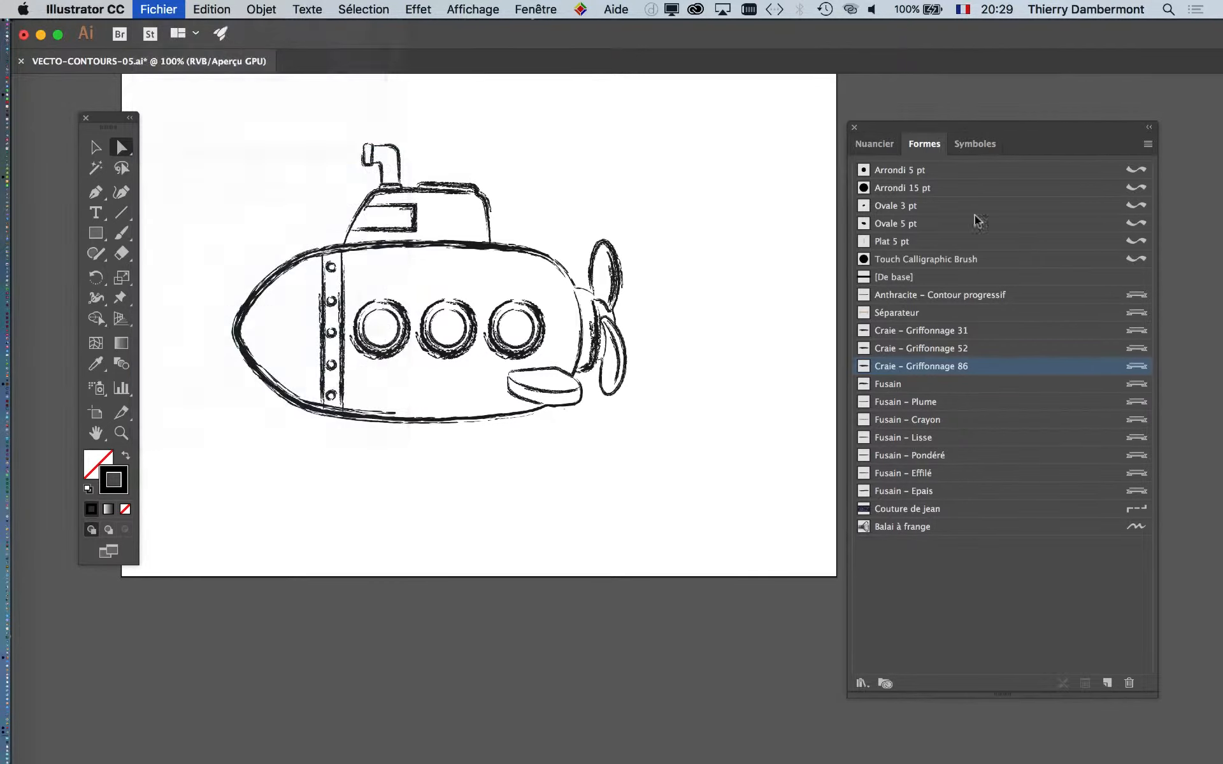
left_click(666, 122)
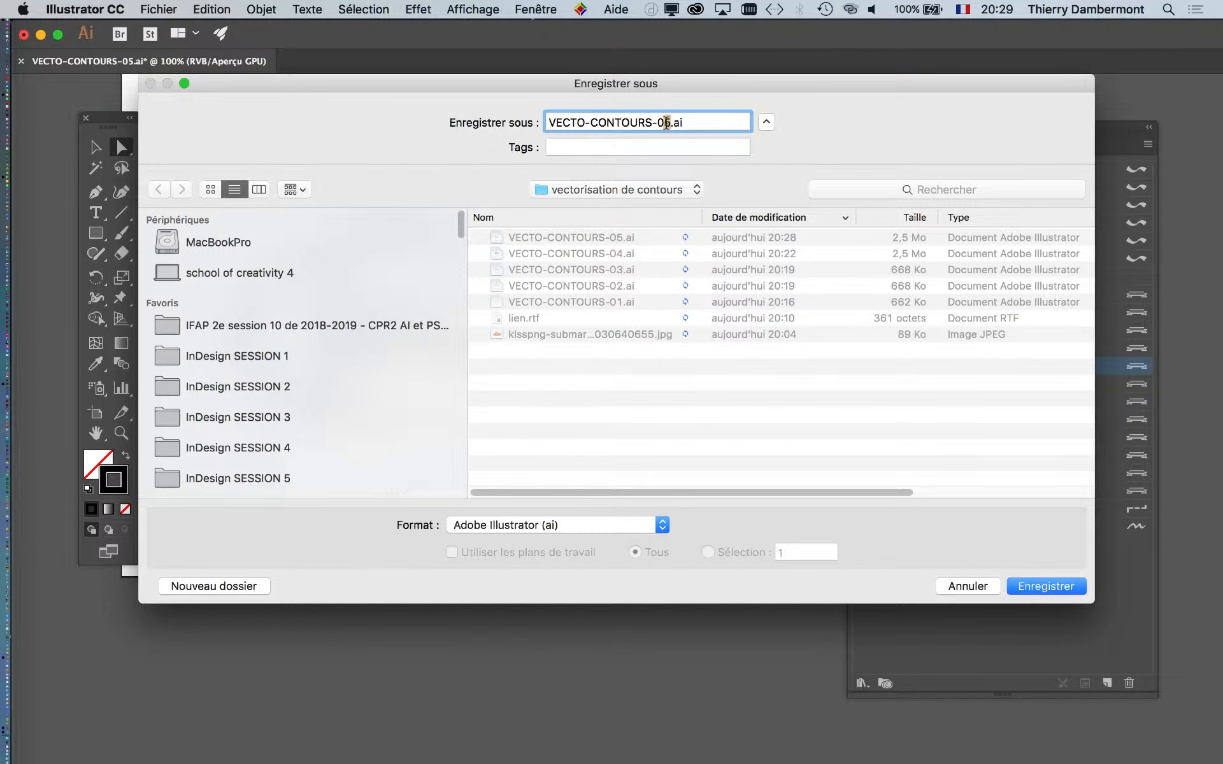
key("Delete")
type("6")
left_click(1049, 587)
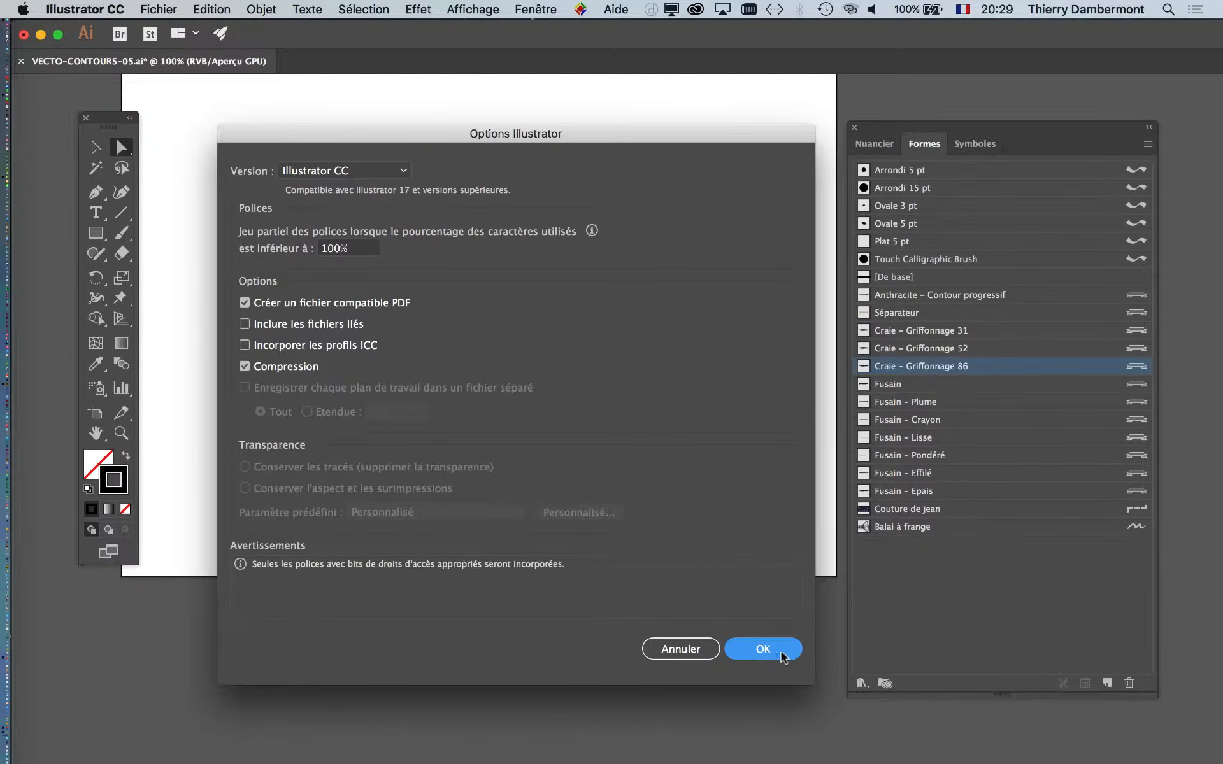
key("Return")
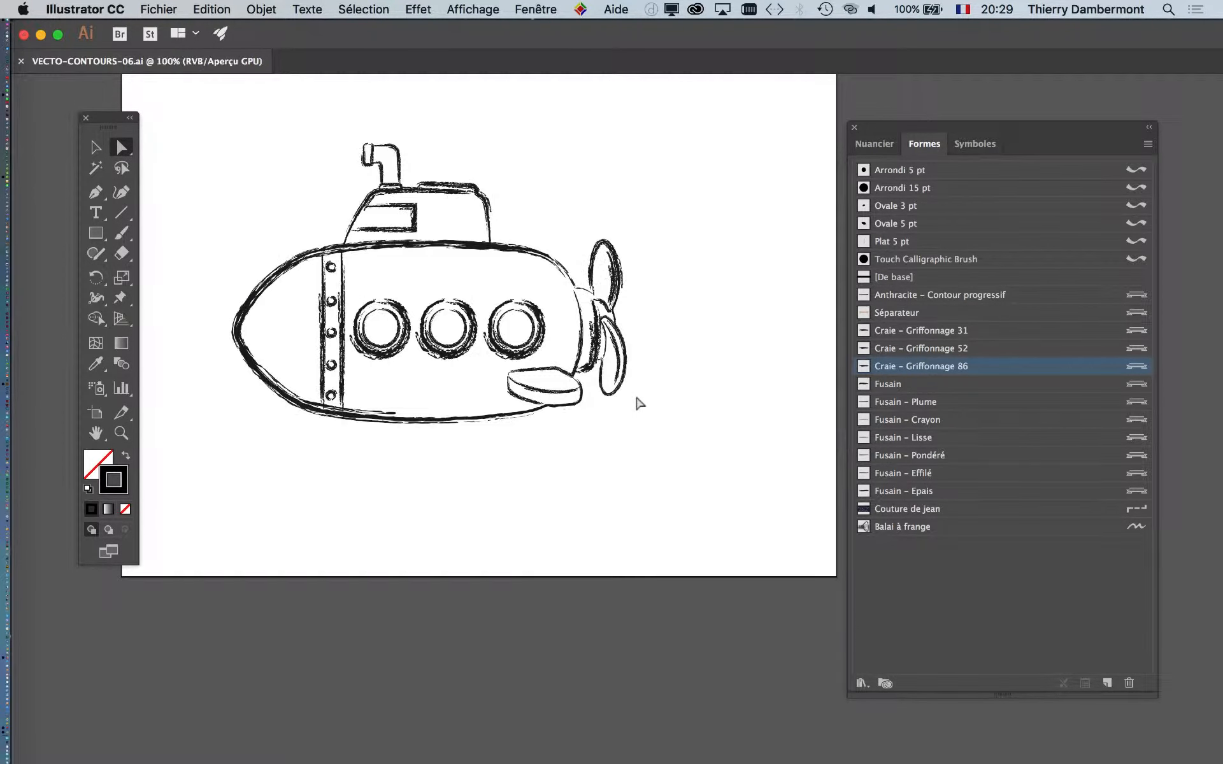
Switch to Firefox to view the original coloured submarine image, and return to Illustrator.
key("super+Tab")
key("super+Tab")
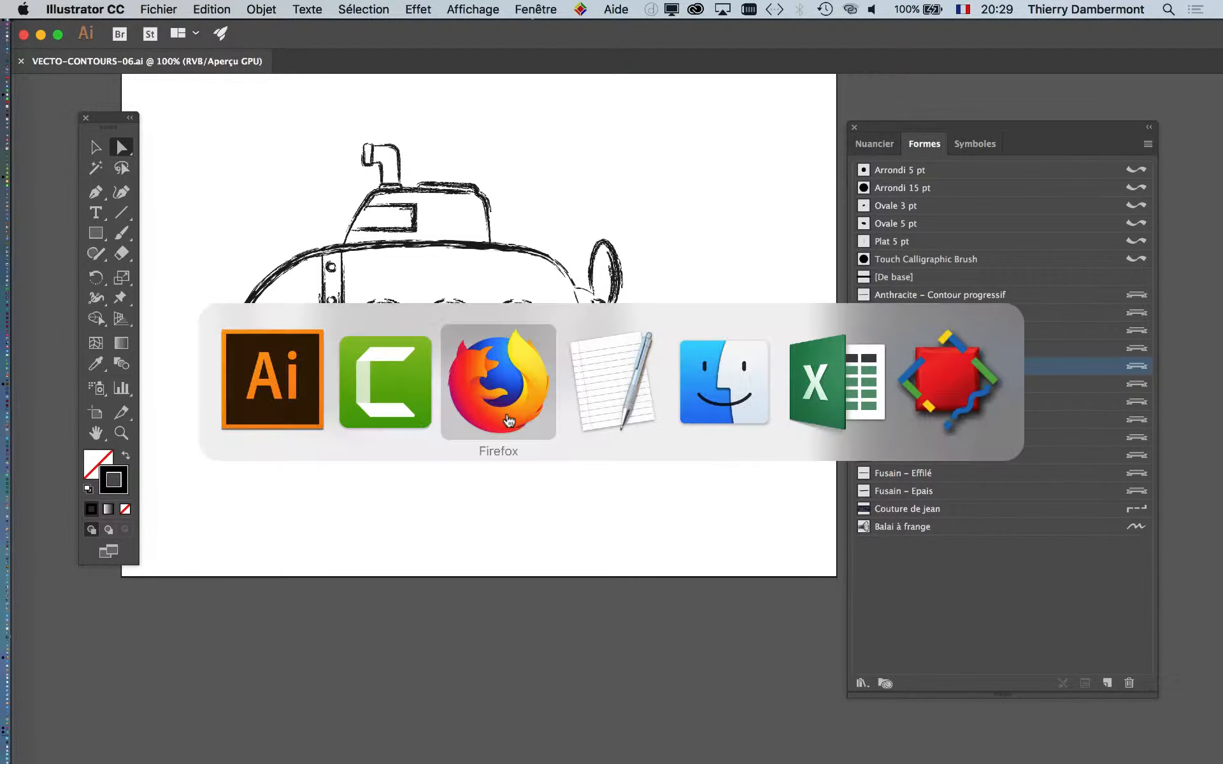
left_click(513, 9)
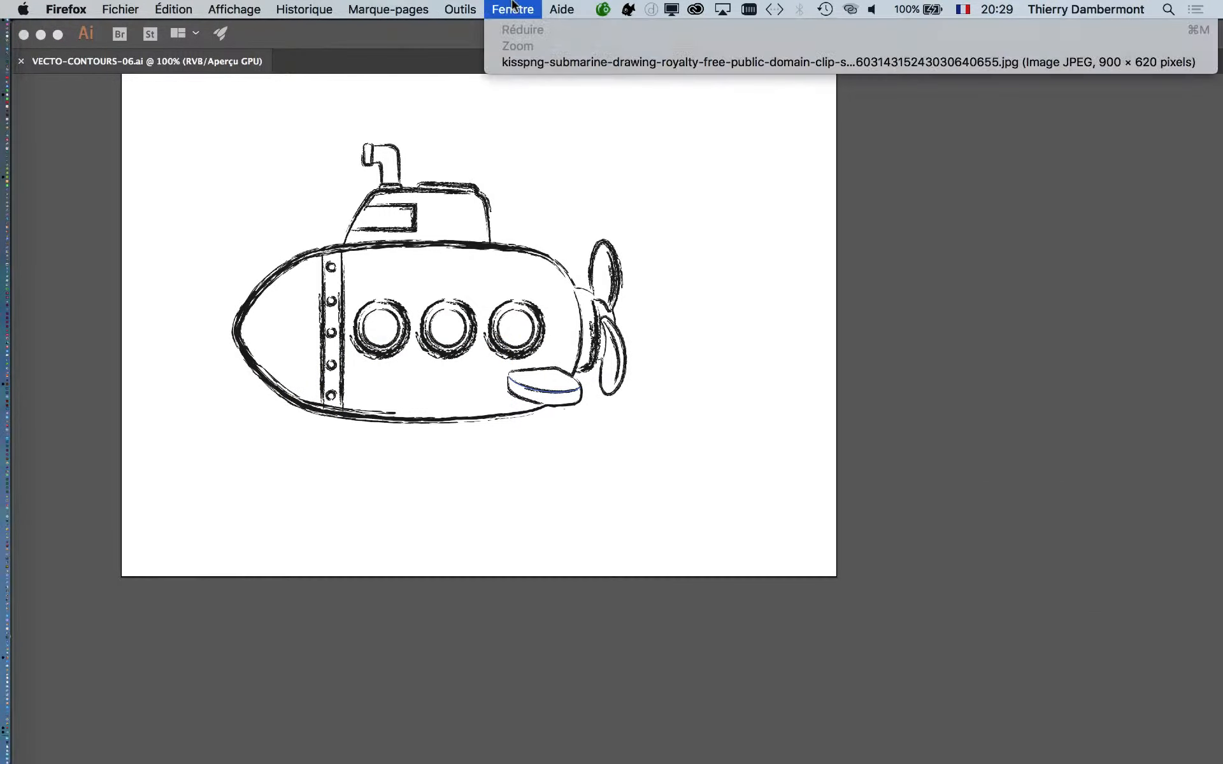
left_click(541, 63)
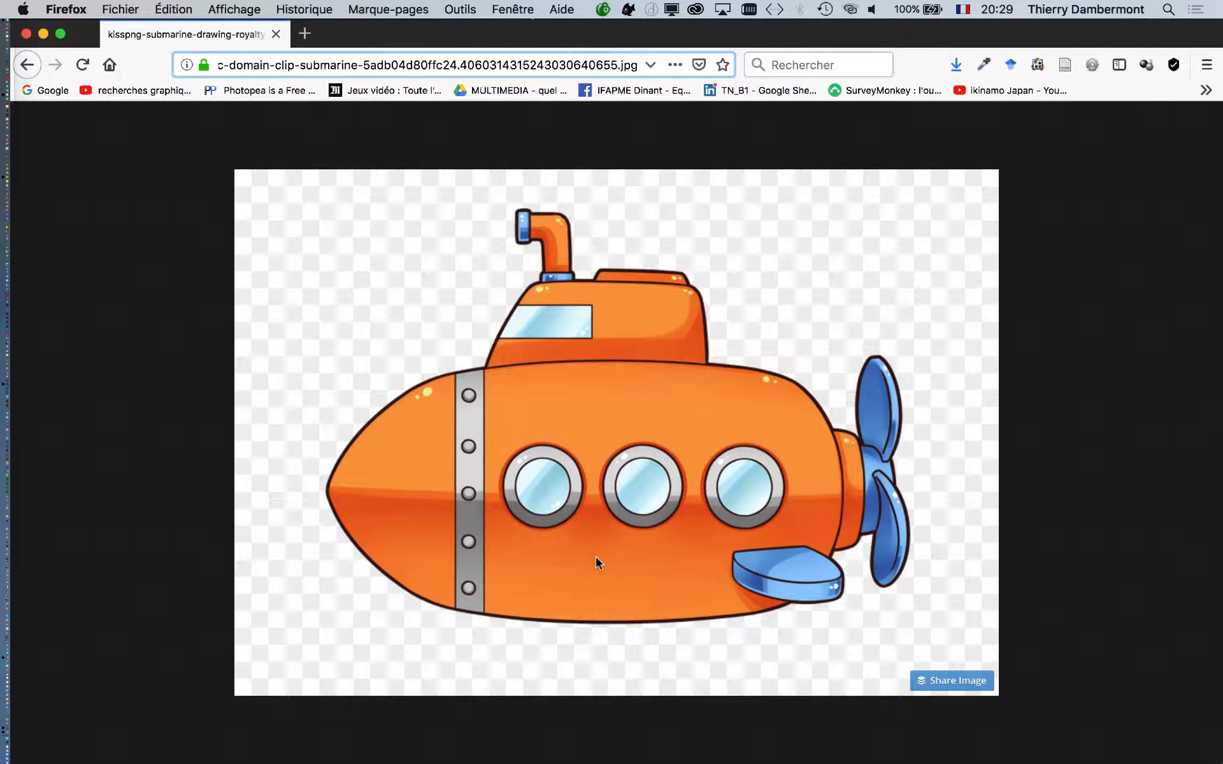
key("super+Tab")
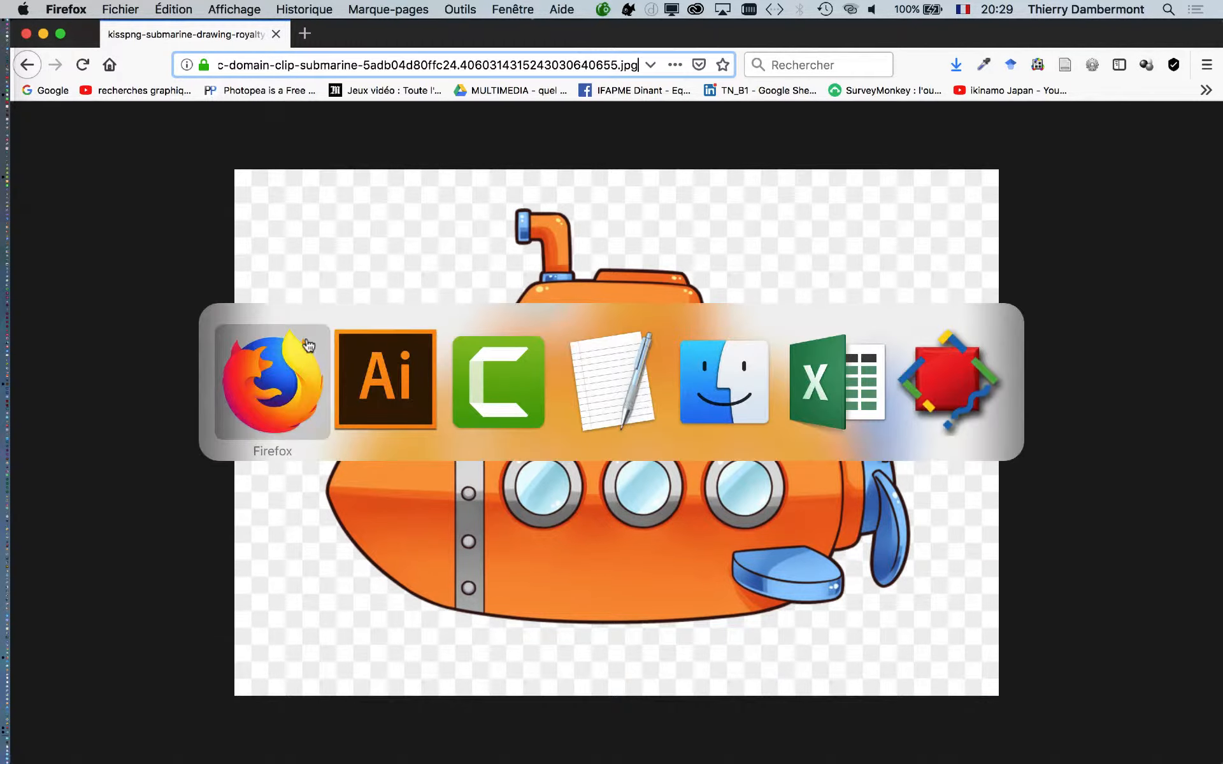
left_click(370, 380)
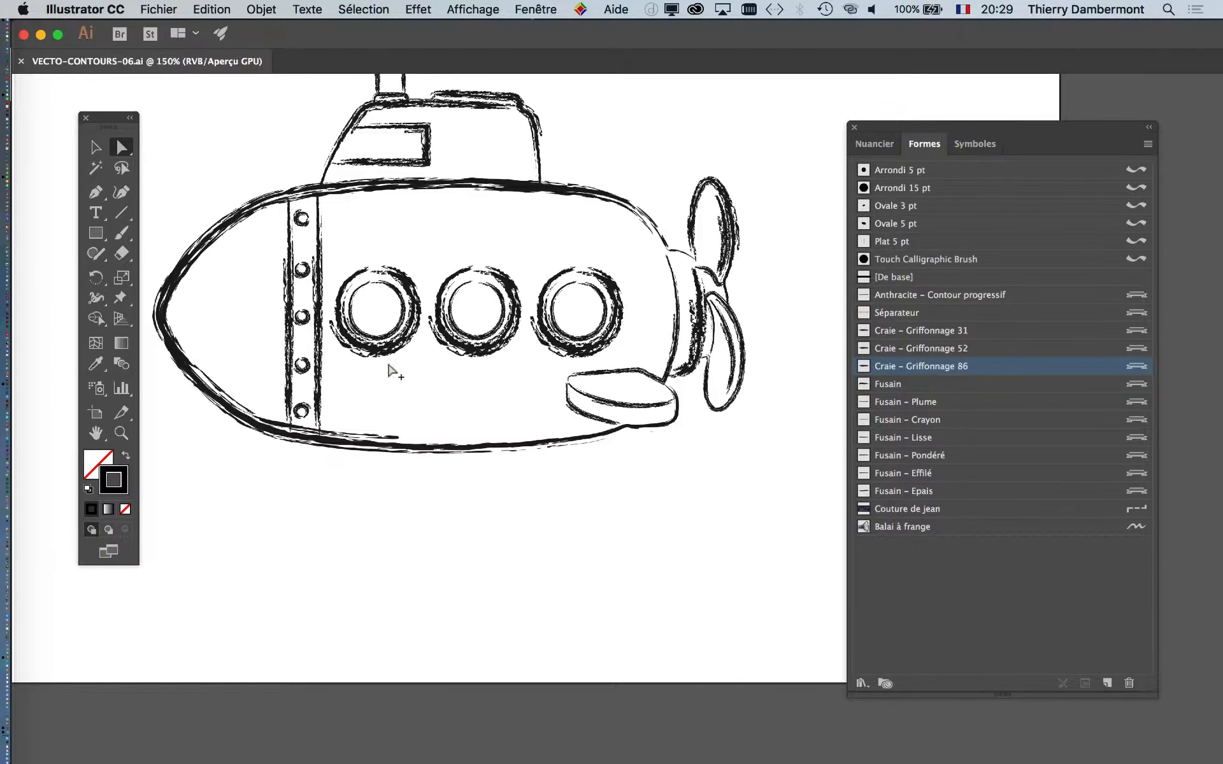
Display the submarine drawing in outline mode and move the brush list clear of the hull's rear part.
scroll(390, 371, "up", 3)
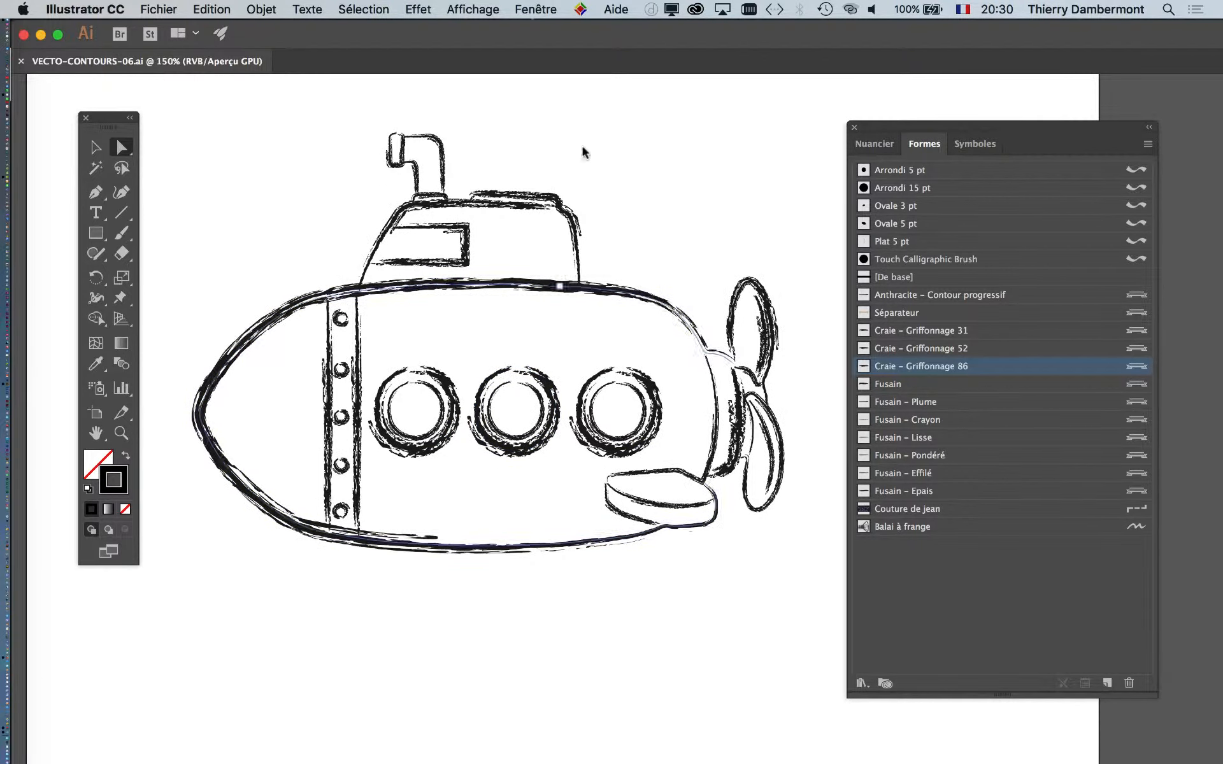
left_click(497, 9)
left_click(497, 29)
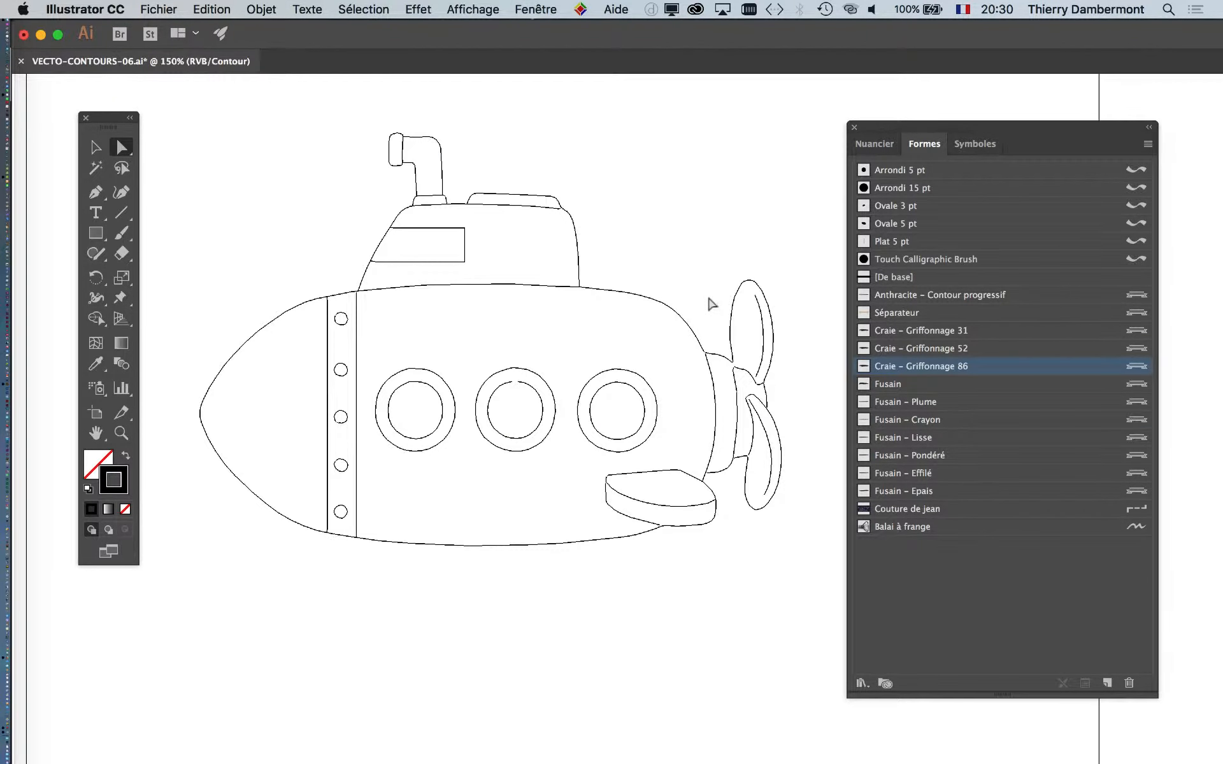
scroll(436, 444, "up", 1)
scroll(436, 444, "up", 1)
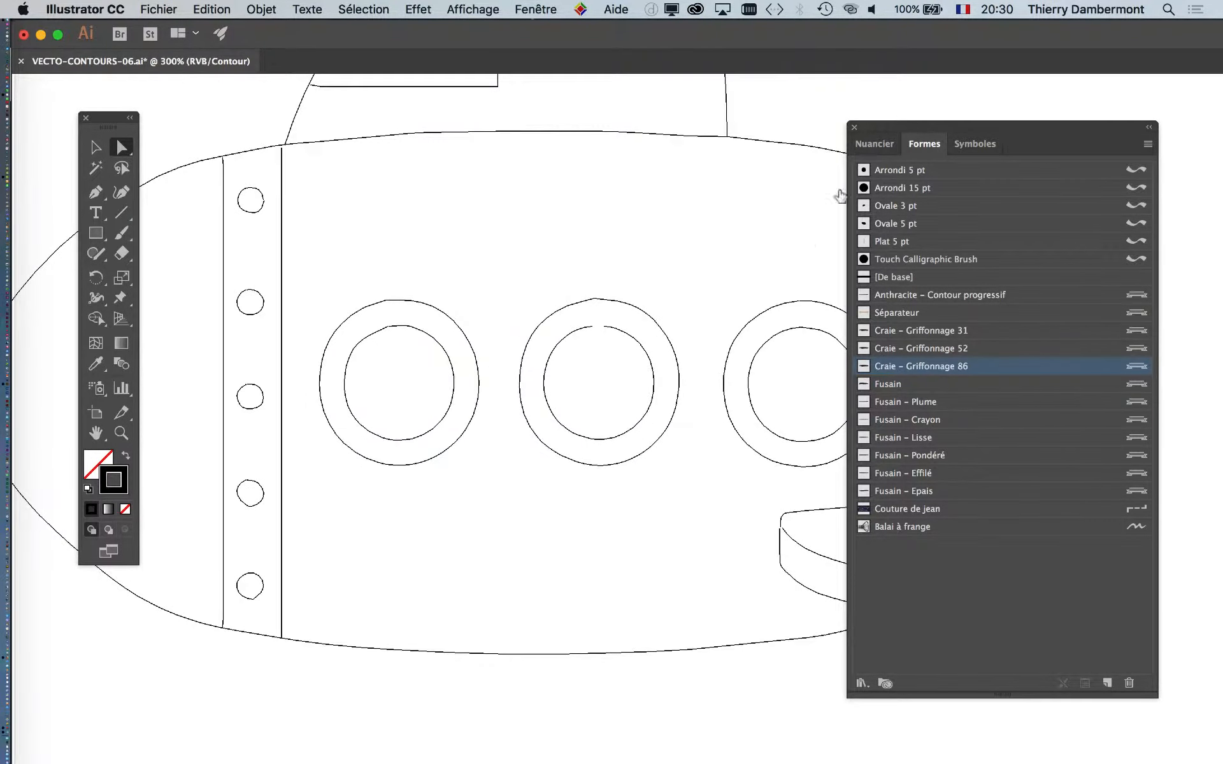
left_click_drag(872, 127, 1085, 118)
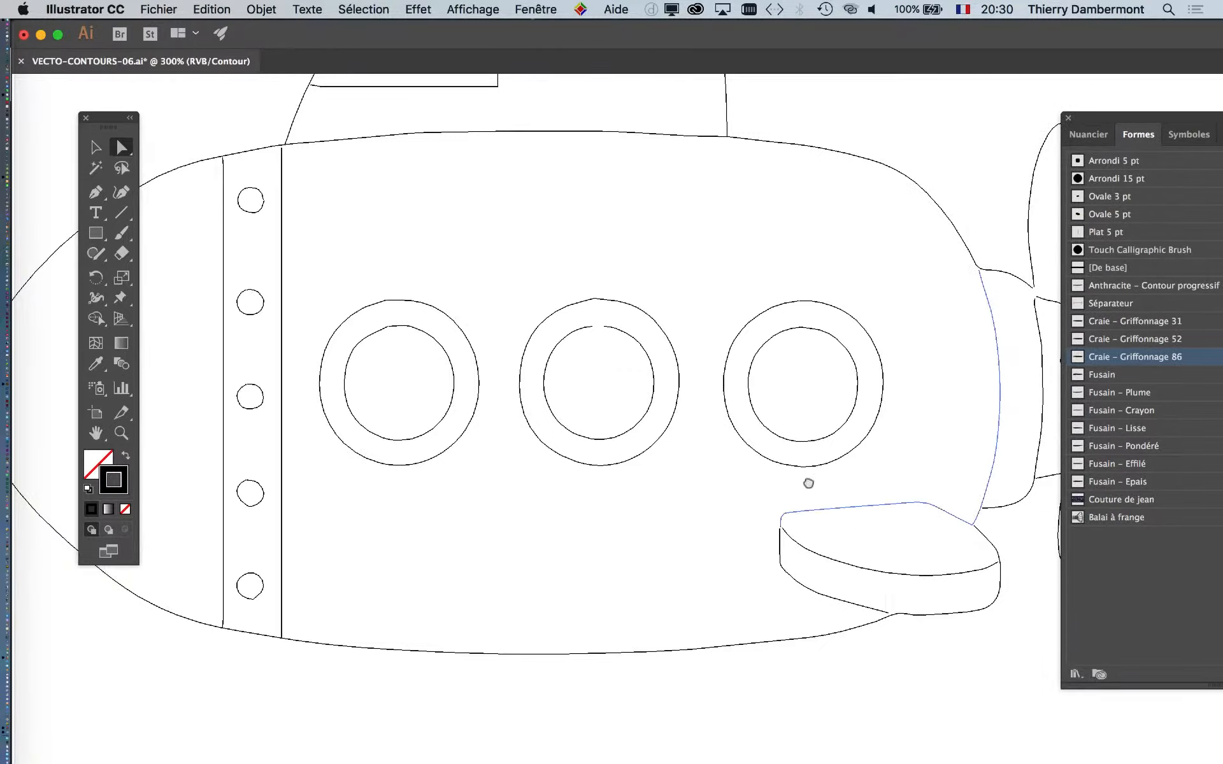
Examine the bare paths and their junctions around the side fin, propeller and collar, and the submarine as a whole.
left_click_drag(808, 482, 524, 448)
scroll(601, 604, "up", 3)
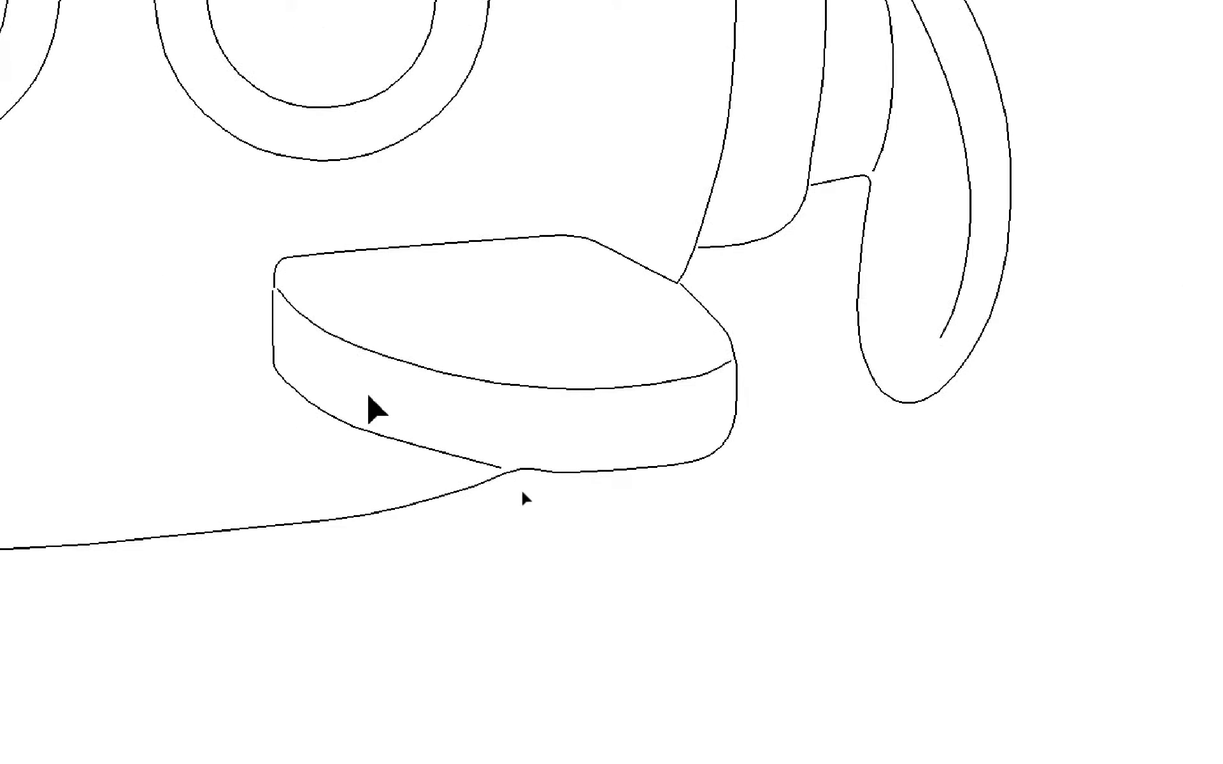
key("super+plus")
key("super+plus")
left_click_drag(625, 382, 658, 544)
left_click_drag(762, 390, 842, 564)
left_click_drag(662, 380, 807, 480)
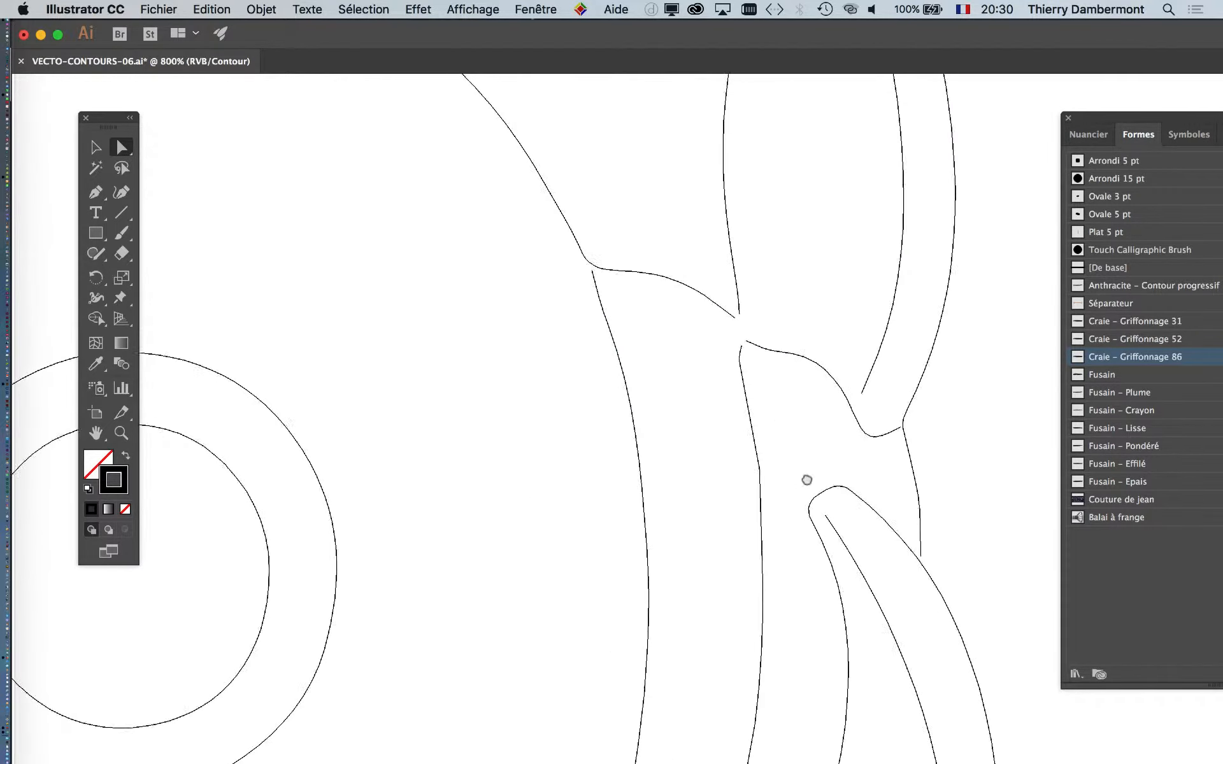
key("super+minus")
key("super+minus")
key("super+minus")
key("super+minus")
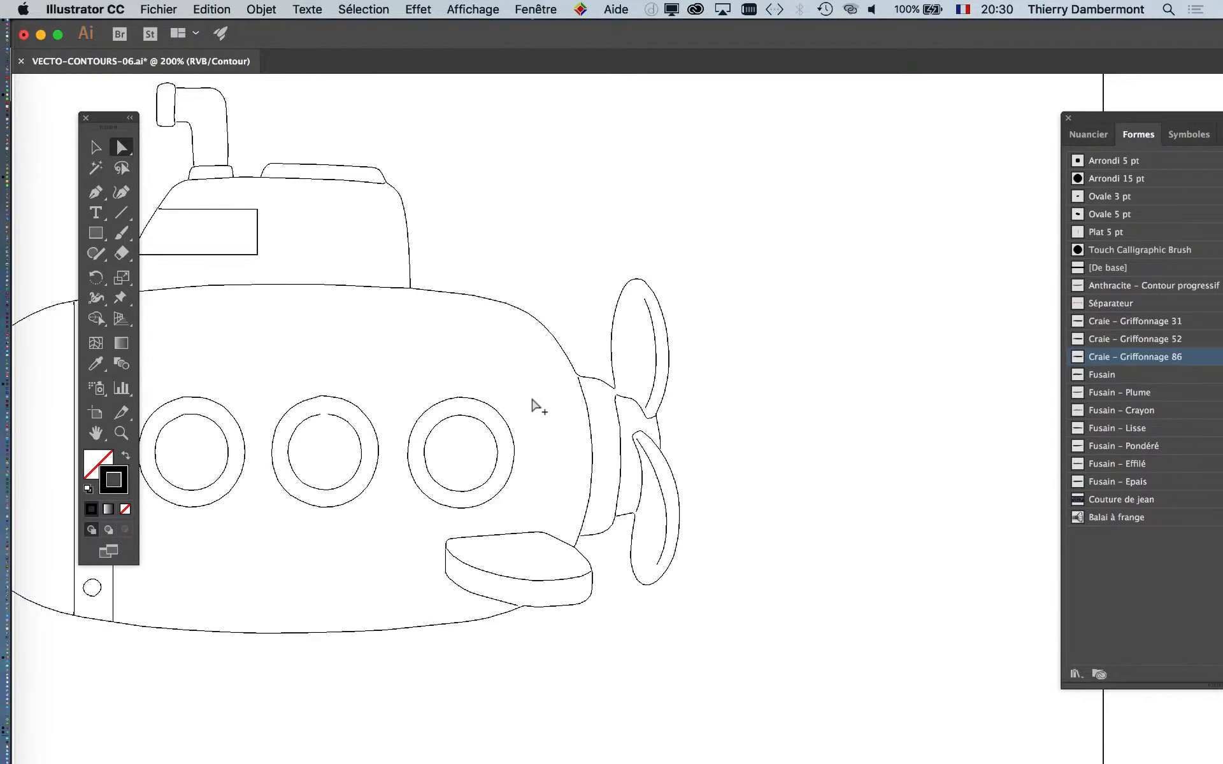
left_click_drag(426, 352, 642, 334)
left_click_drag(442, 318, 504, 406)
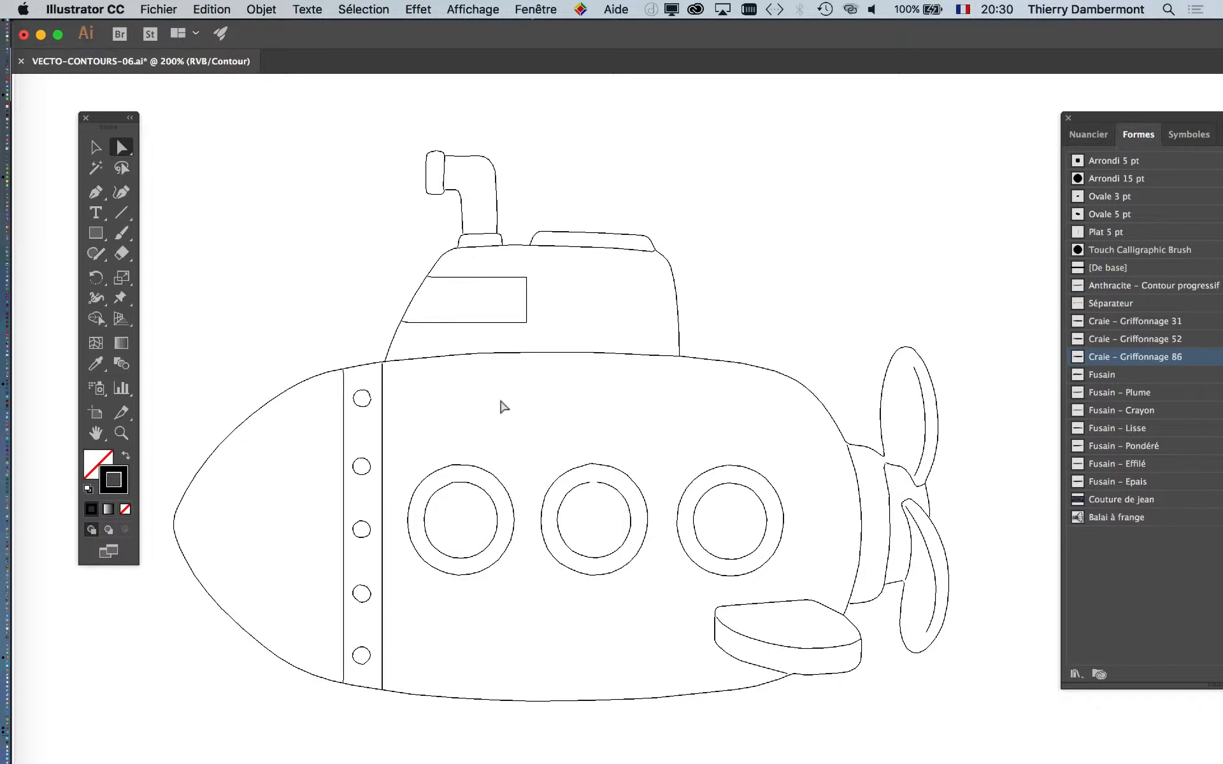